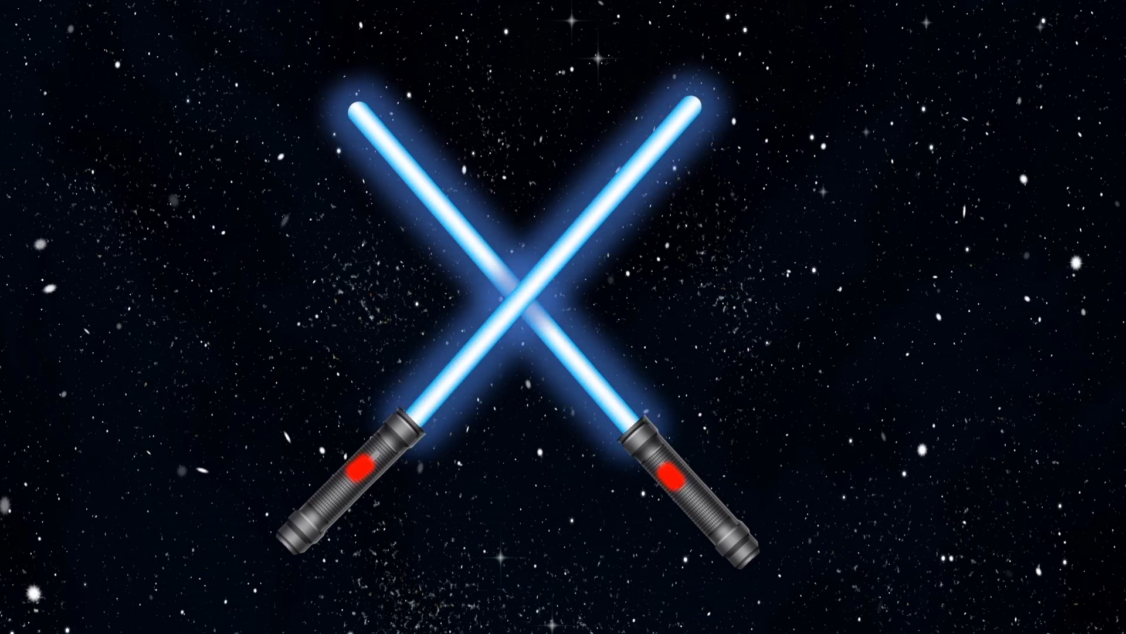
- Exit the lightsaber slideshow and return to Normal view on blank slide 3
key("Escape")
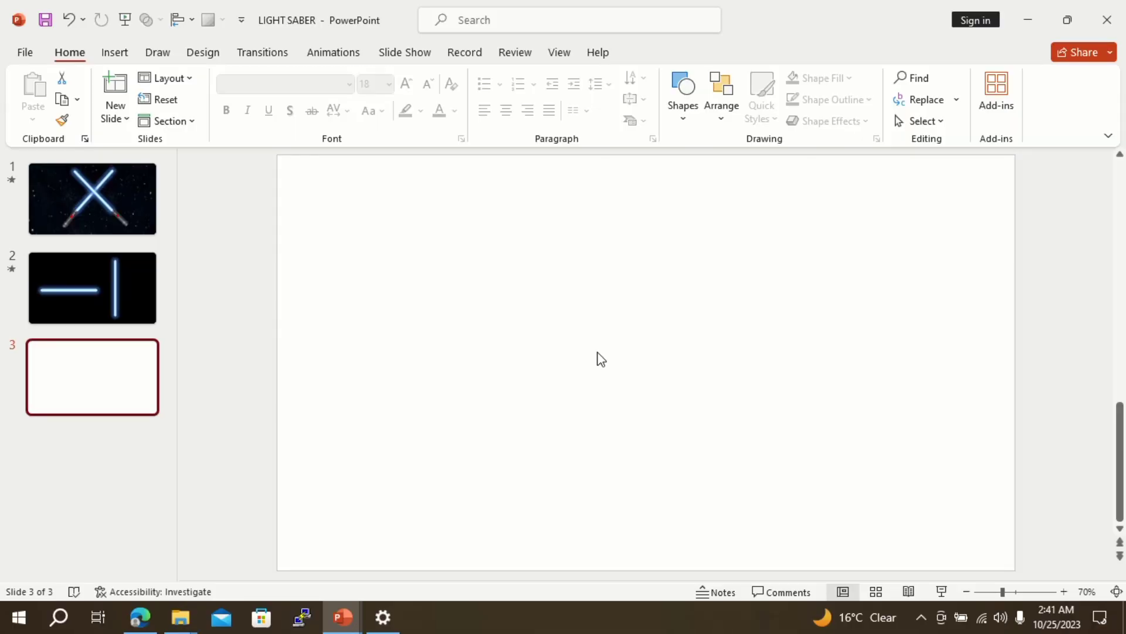
- Set slide 3's background to a solid Black fill through Format Background
left_click(147, 390)
right_click(427, 307)
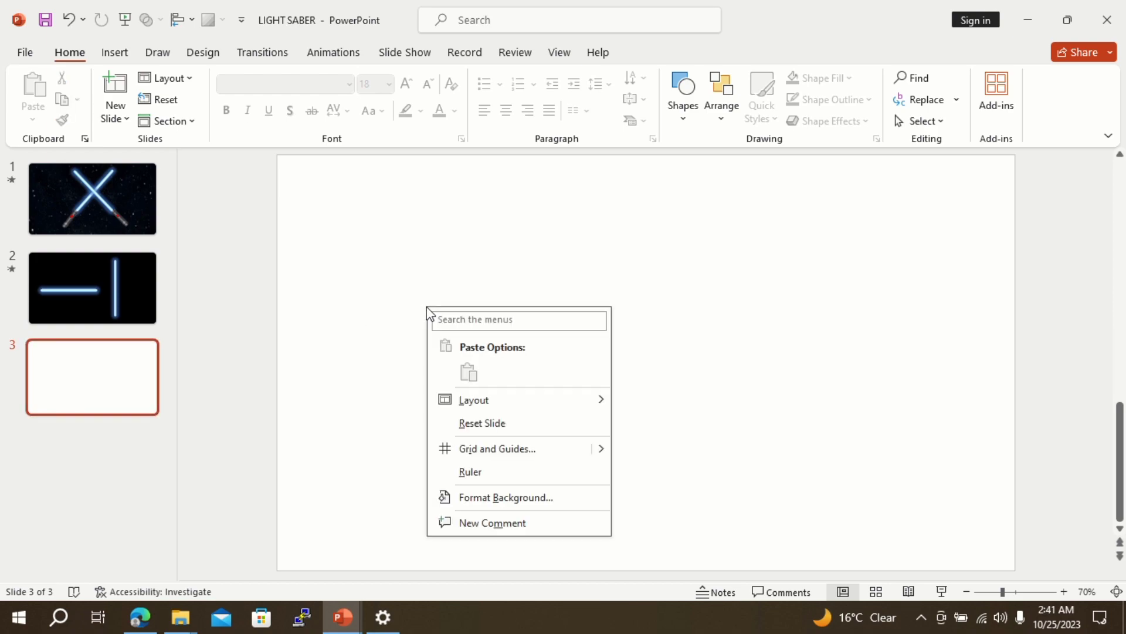
left_click(575, 498)
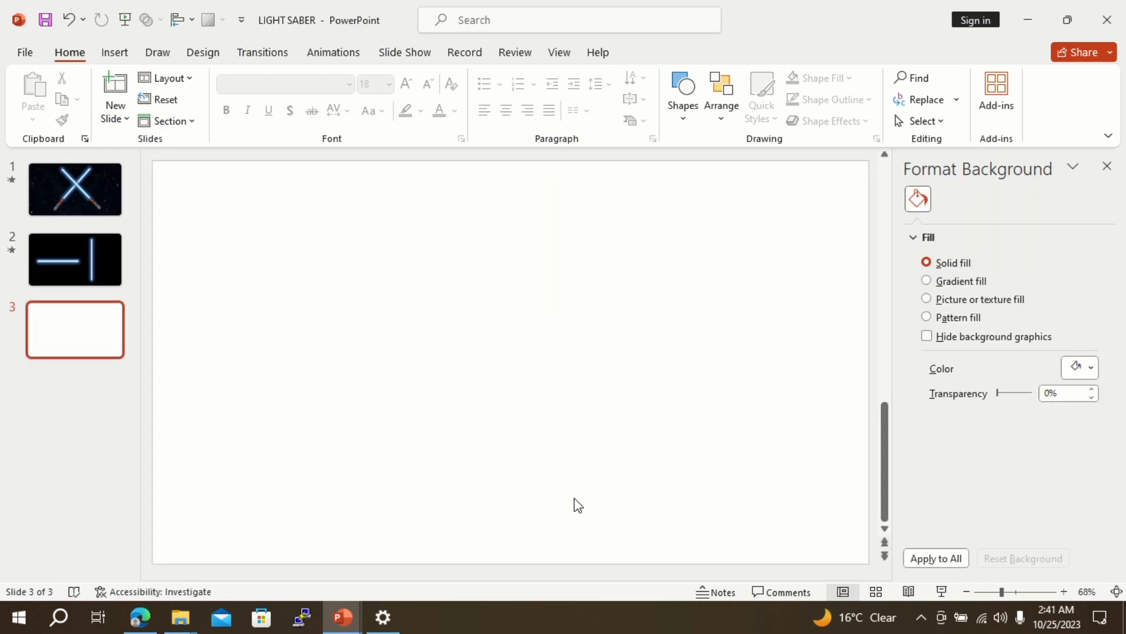
left_click(1081, 370)
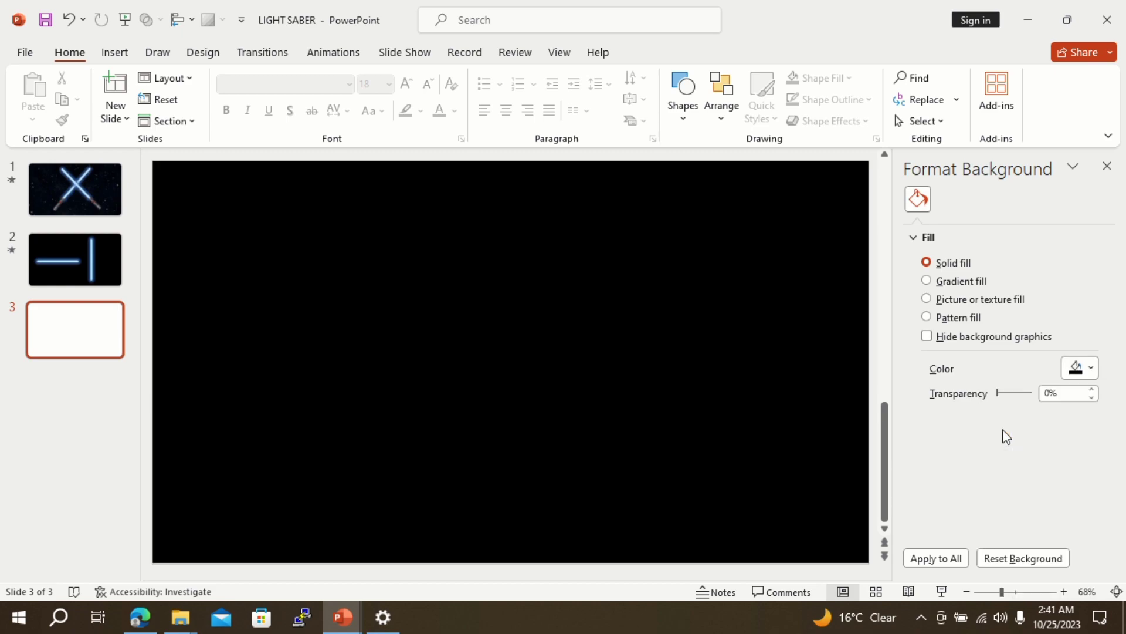
left_click(1003, 431)
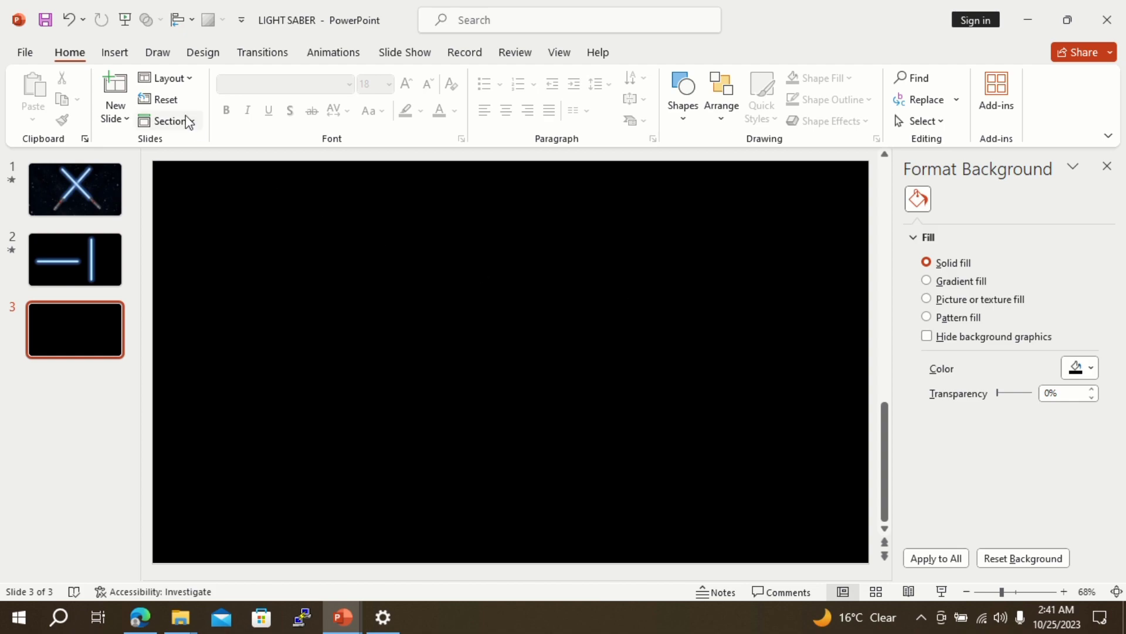
left_click(128, 59)
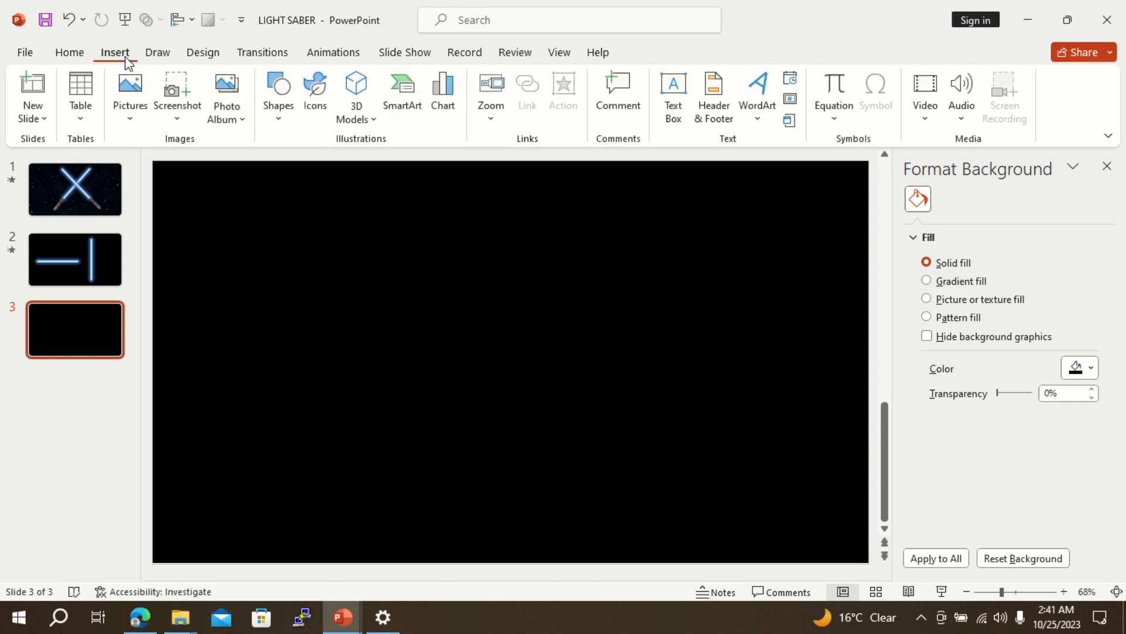
- Draw a tall, narrow oval left of the slide centre as the blade
left_click(278, 120)
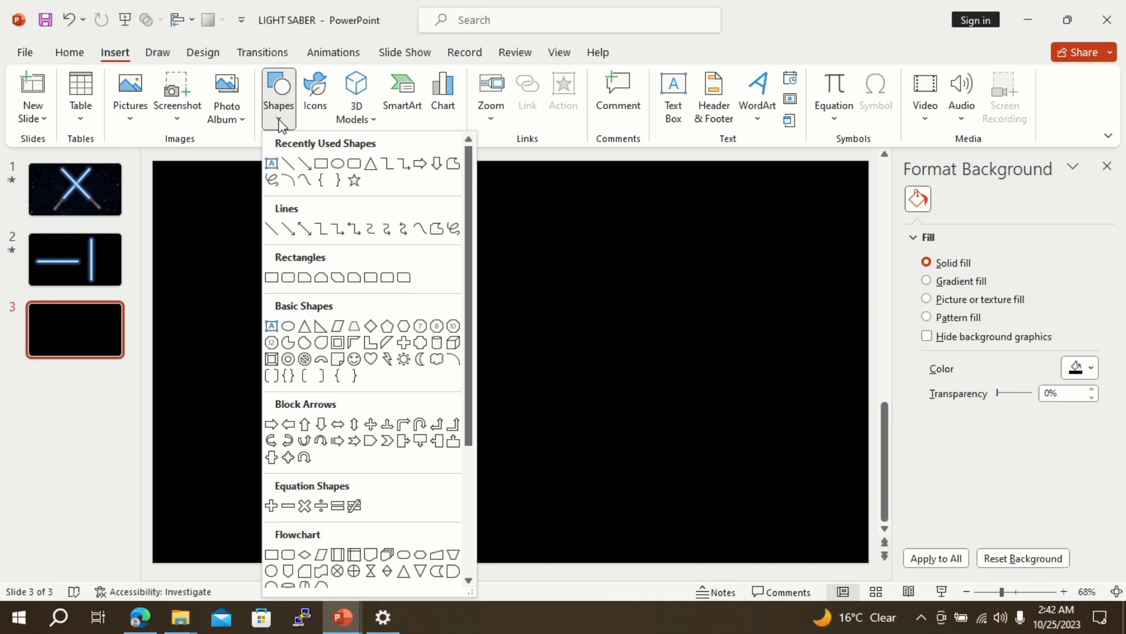
left_click(345, 167)
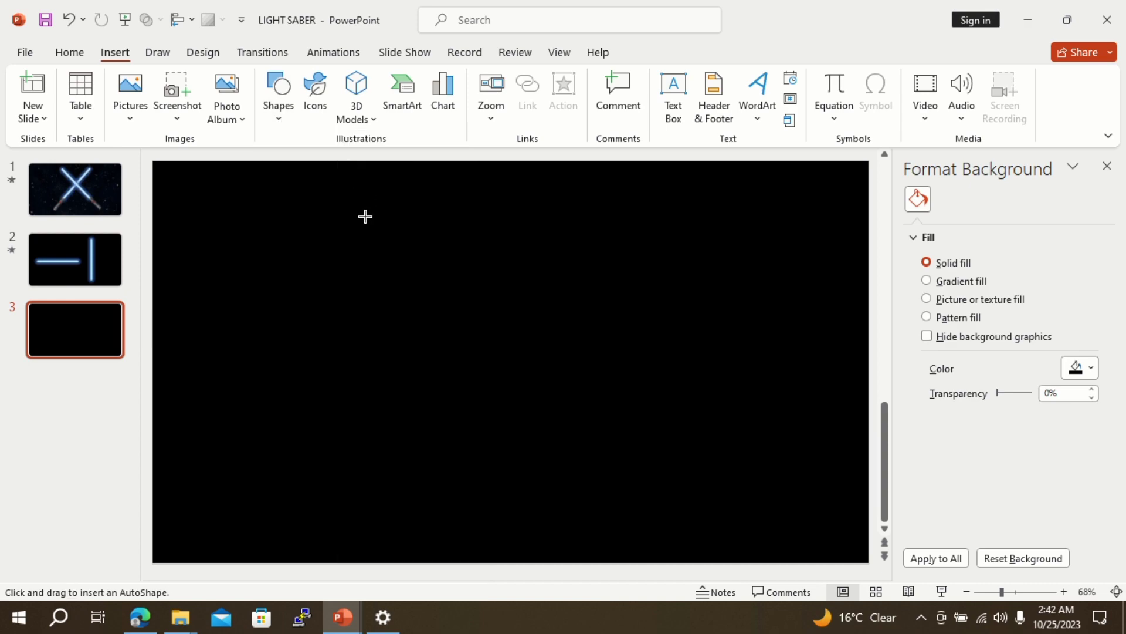
left_click_drag(348, 223, 358, 468)
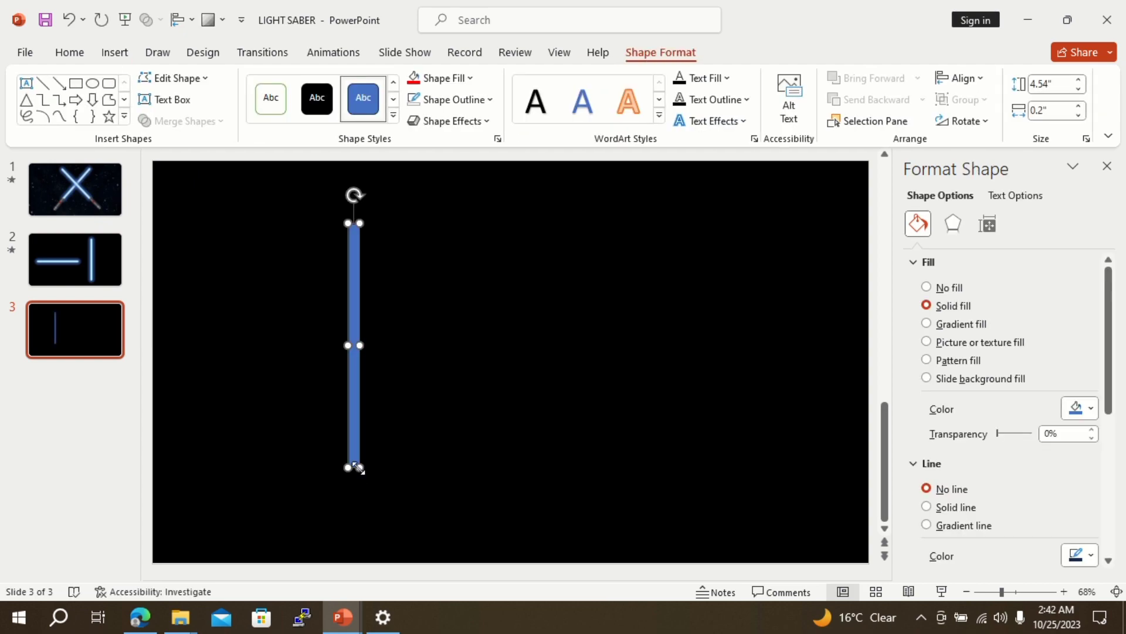
- Give the blade No Outline and a light radial gradient fill
left_click(468, 101)
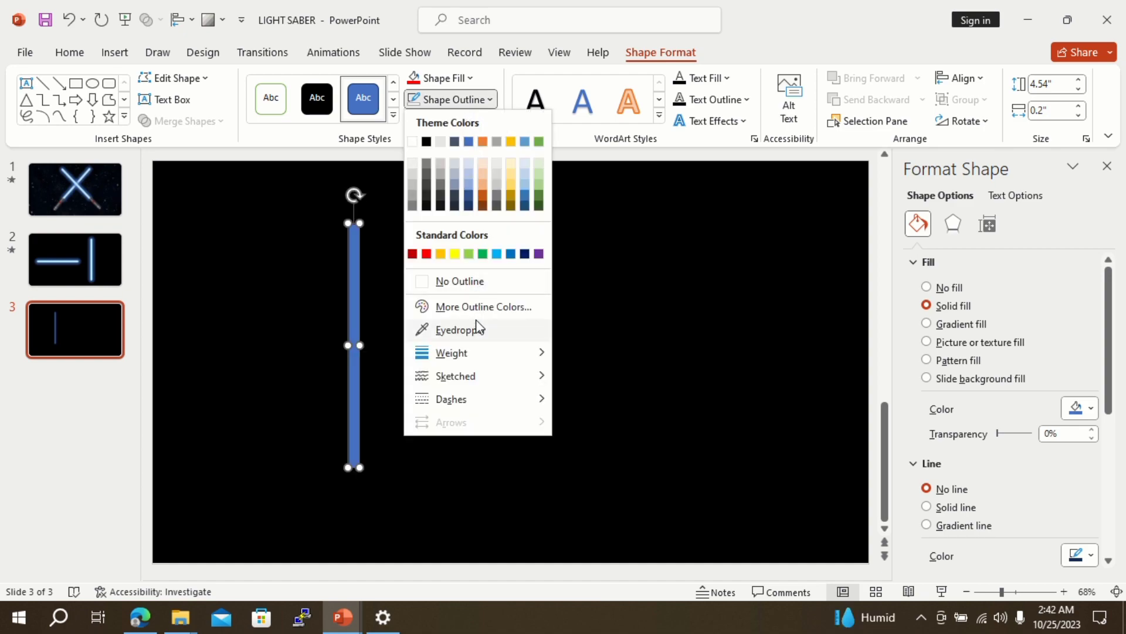
left_click(476, 285)
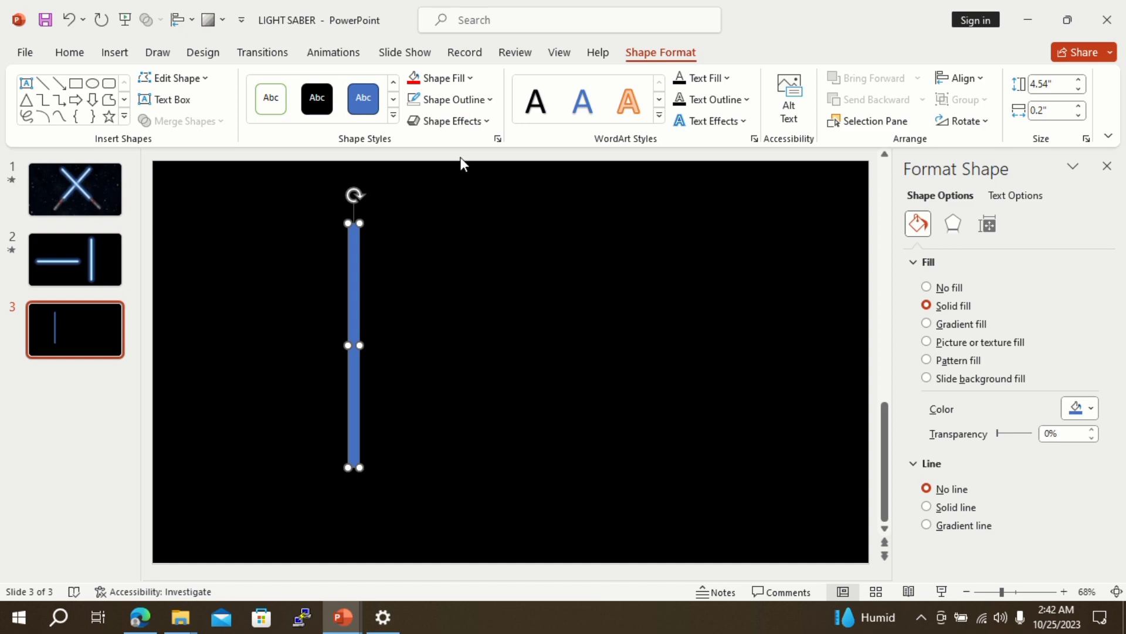
left_click(464, 83)
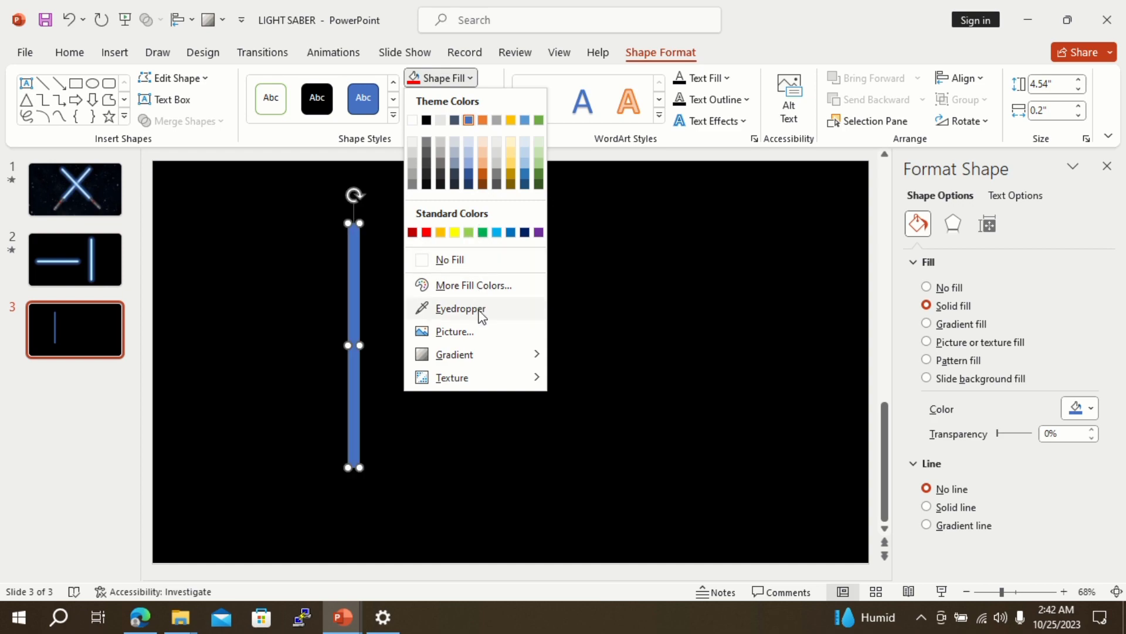
mouse_move(491, 359)
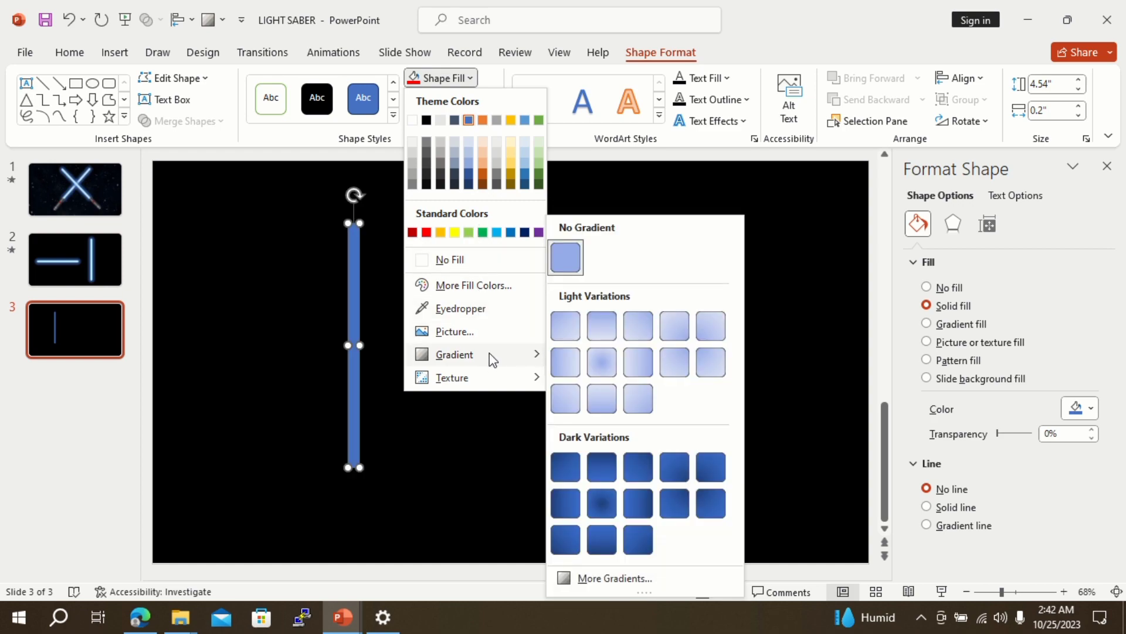
left_click(597, 366)
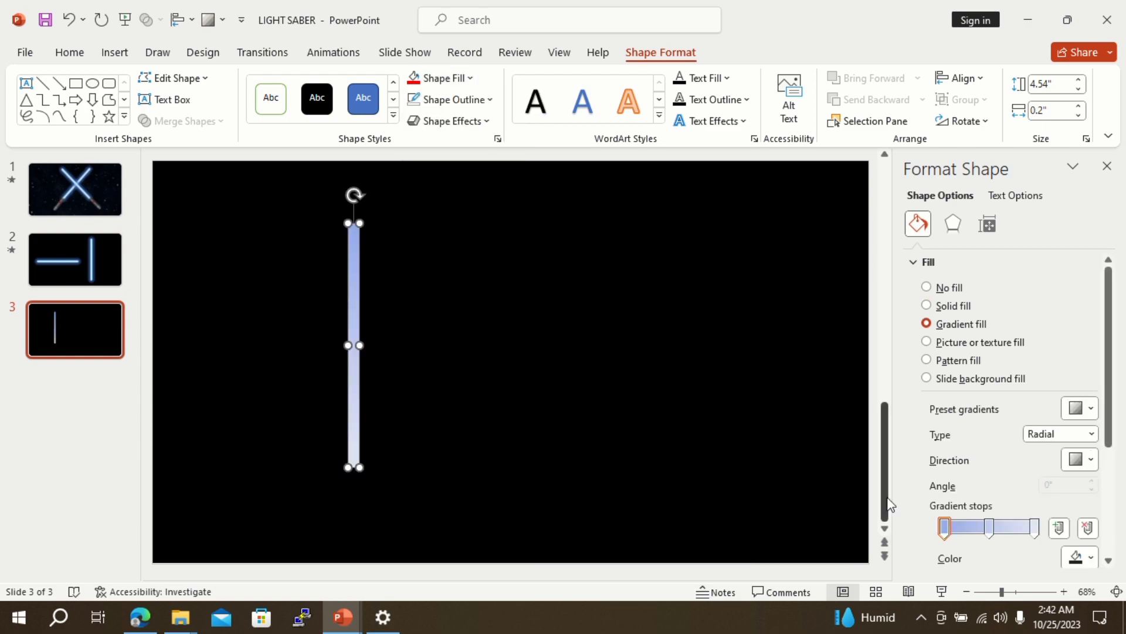
left_click(625, 401)
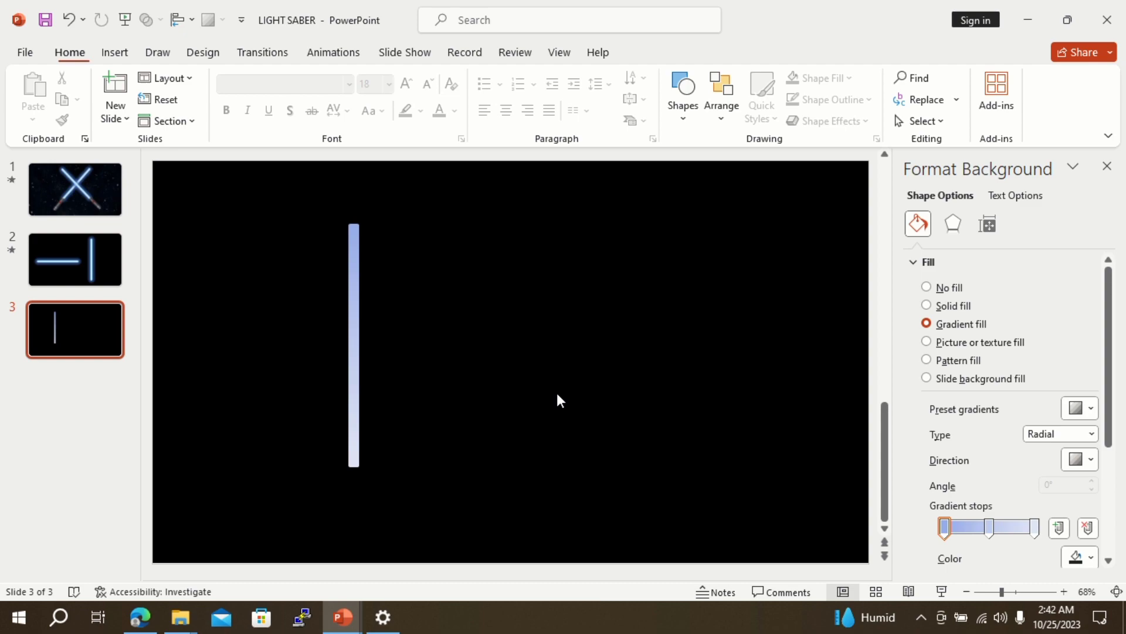
- Set the blade's last gradient stop to Blue, Accent 5, Lighter 40% and its middle stop to White
left_click(357, 387)
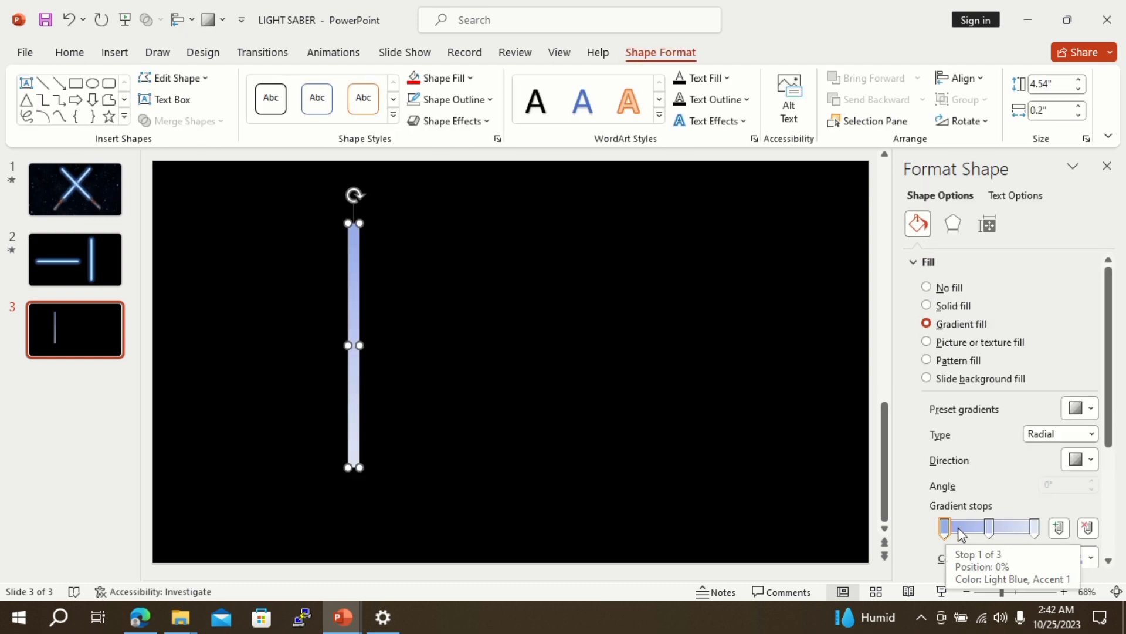
left_click(1035, 528)
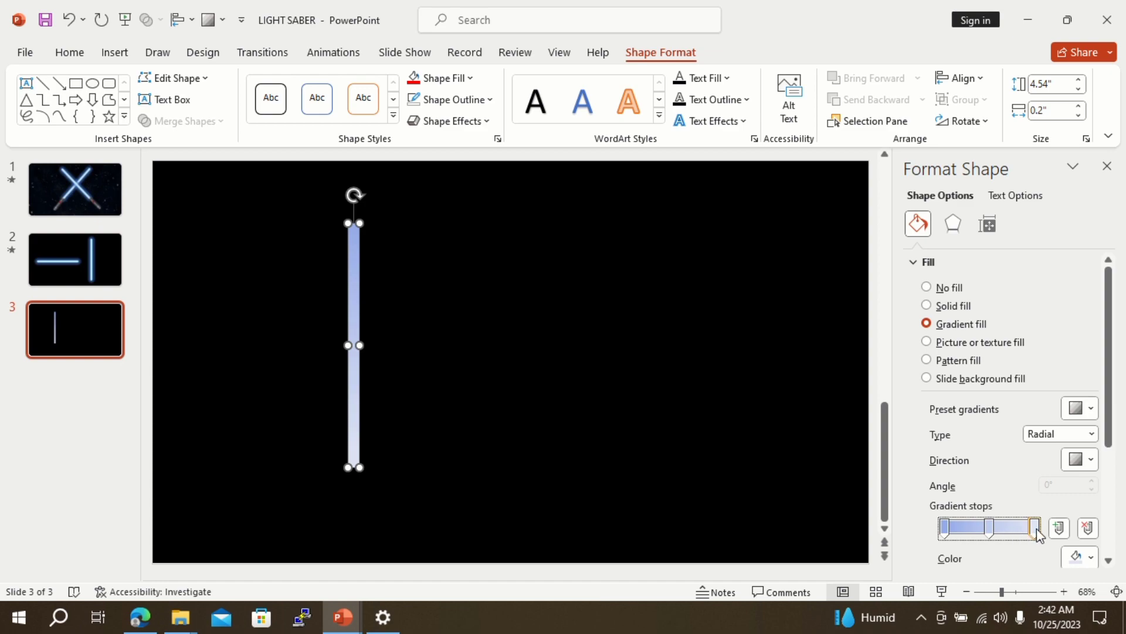
left_click(1080, 556)
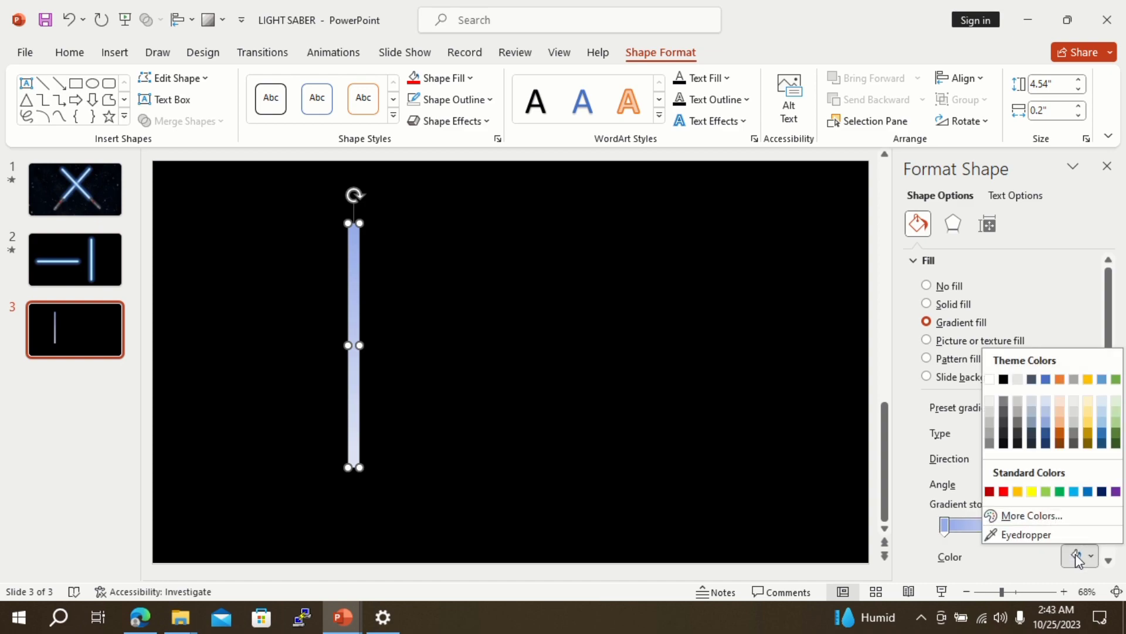
left_click(1102, 427)
left_click(988, 526)
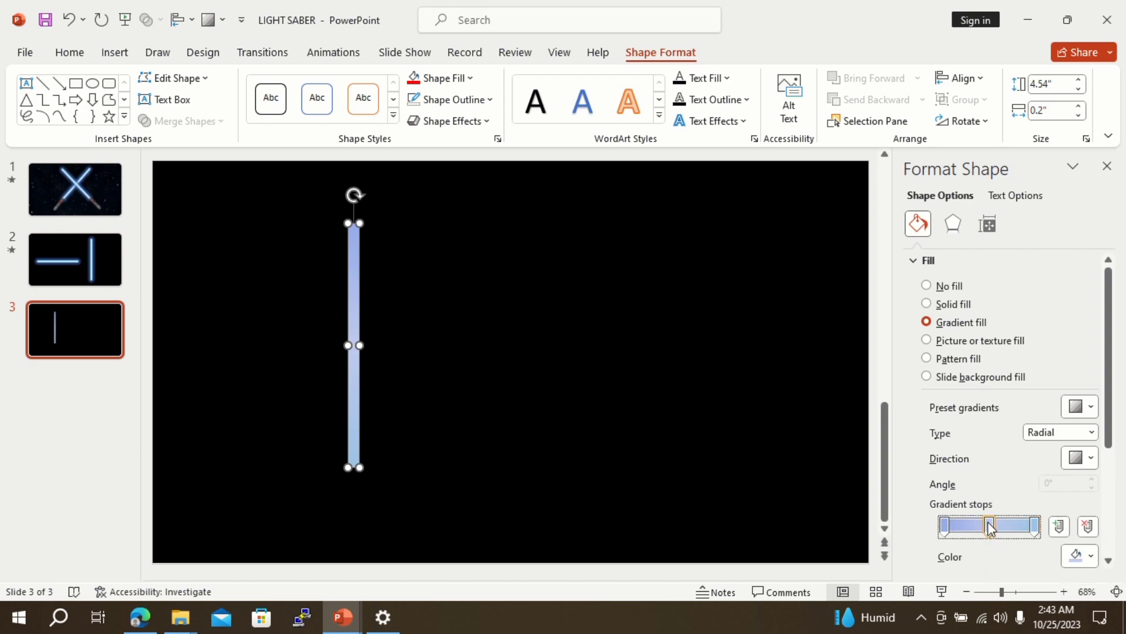
left_click(1088, 556)
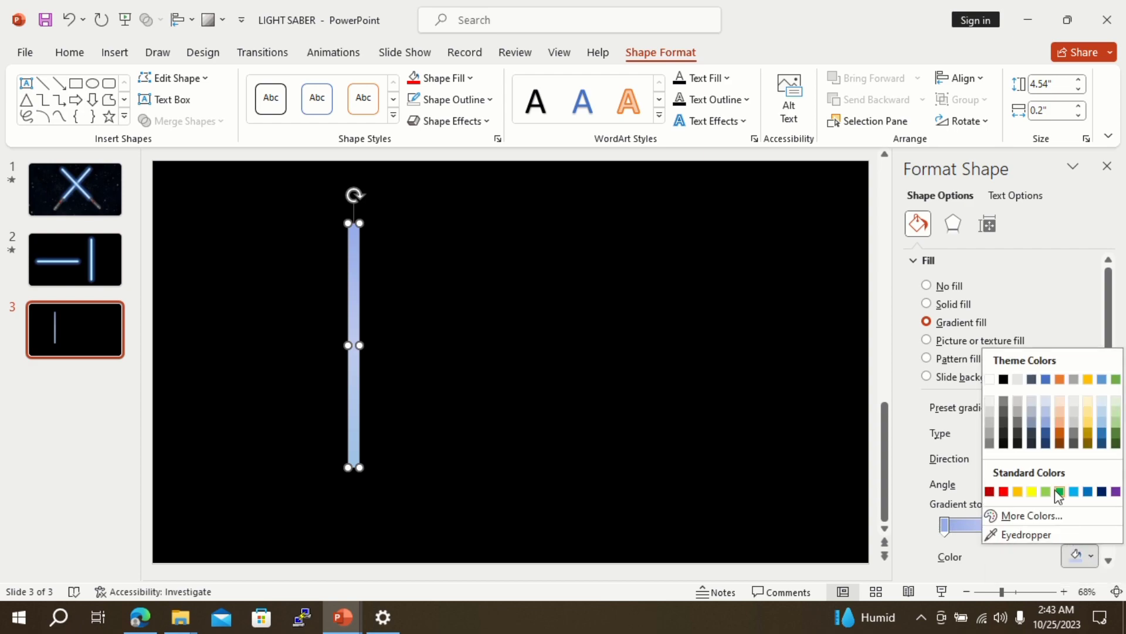
left_click(991, 380)
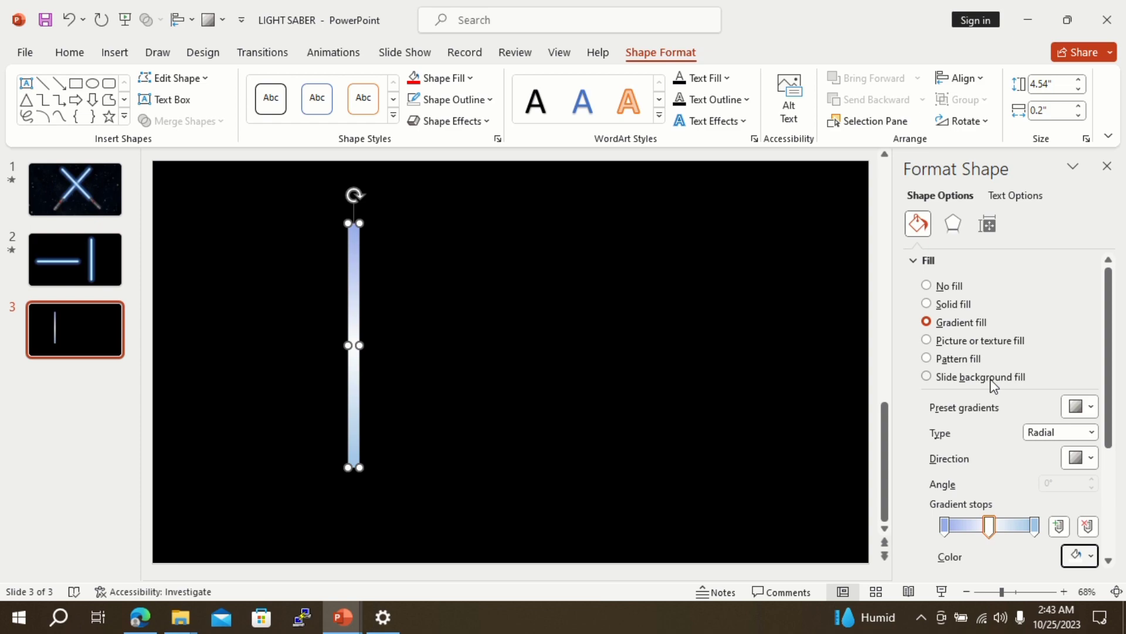
left_click(493, 373)
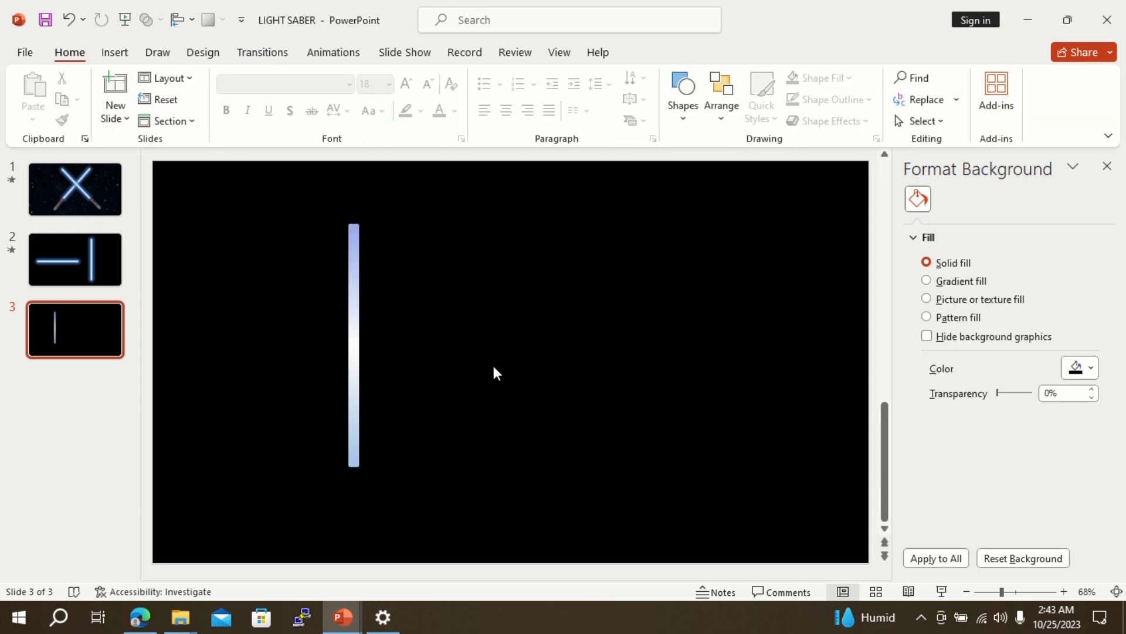
left_click(354, 359)
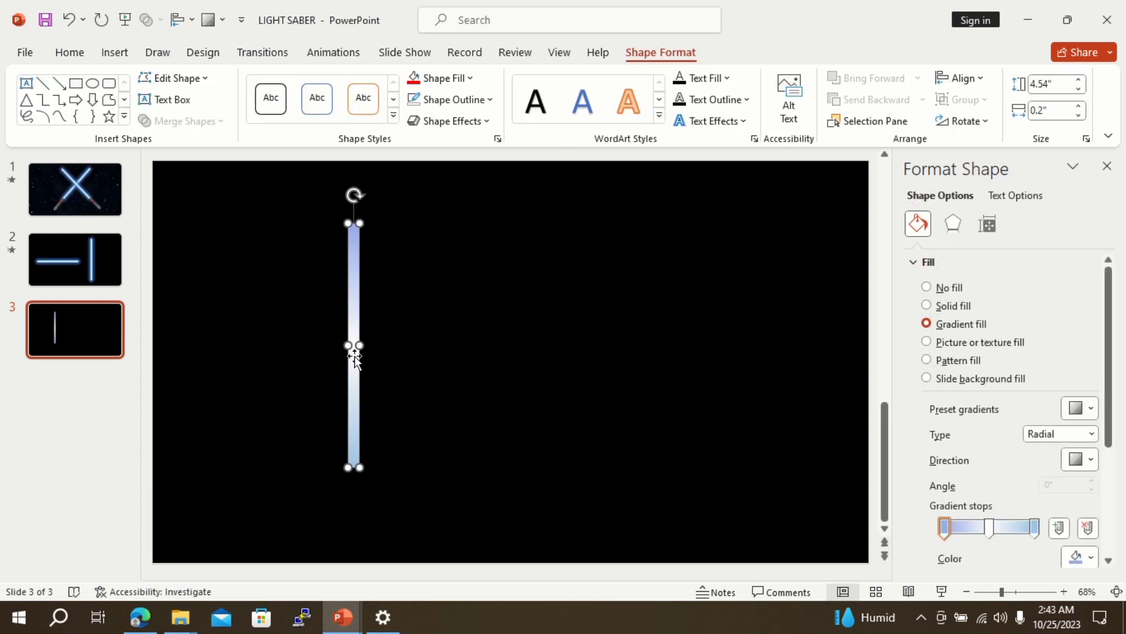
- Change the blade's gradient to Linear, running left to right at 0°
left_click(1091, 434)
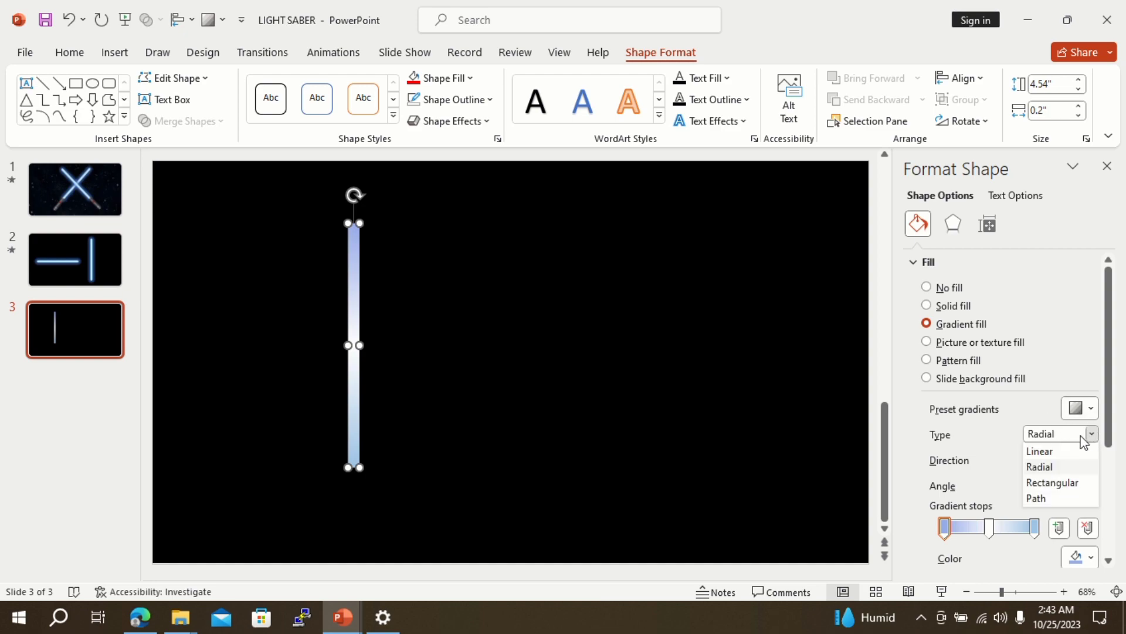
left_click(1050, 452)
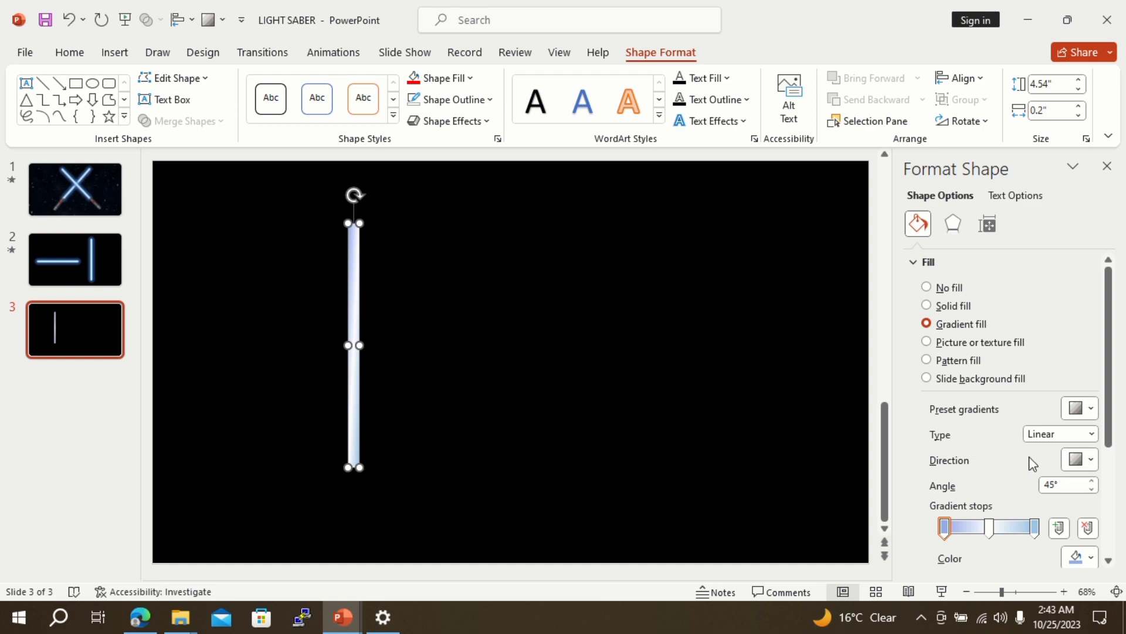
left_click(623, 427)
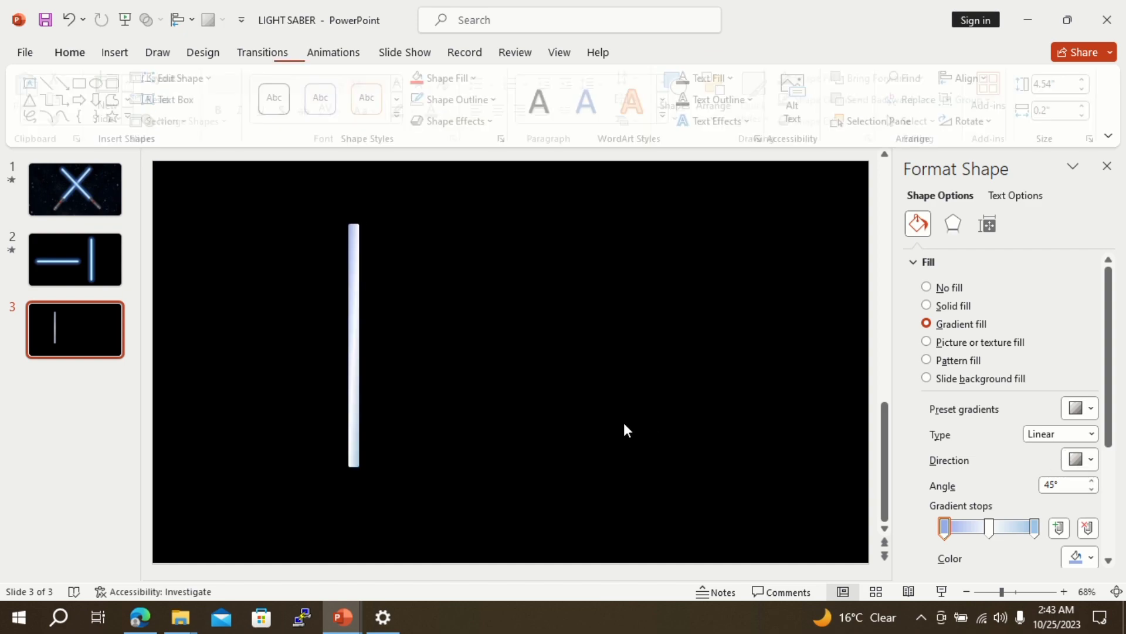
left_click(353, 422)
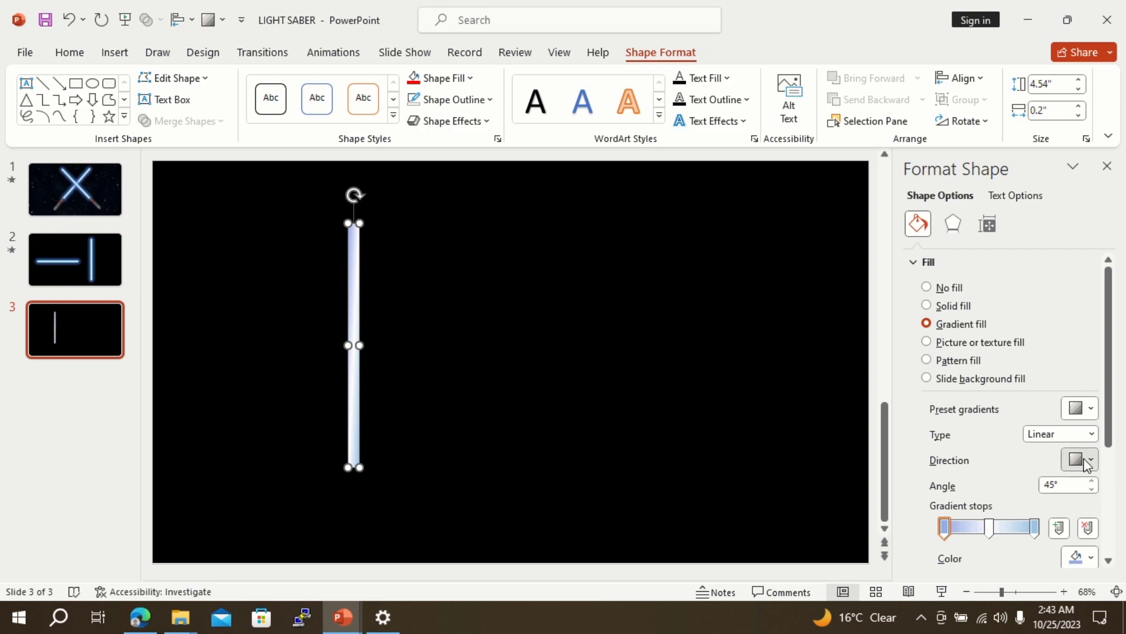
left_click(1086, 461)
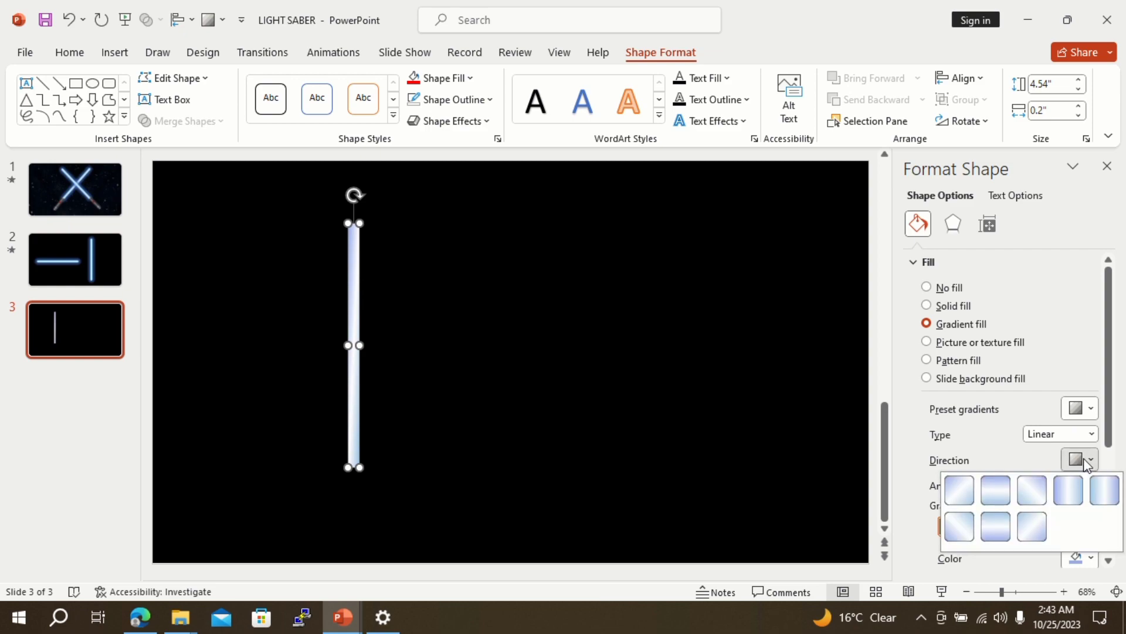
left_click(1069, 492)
left_click(640, 430)
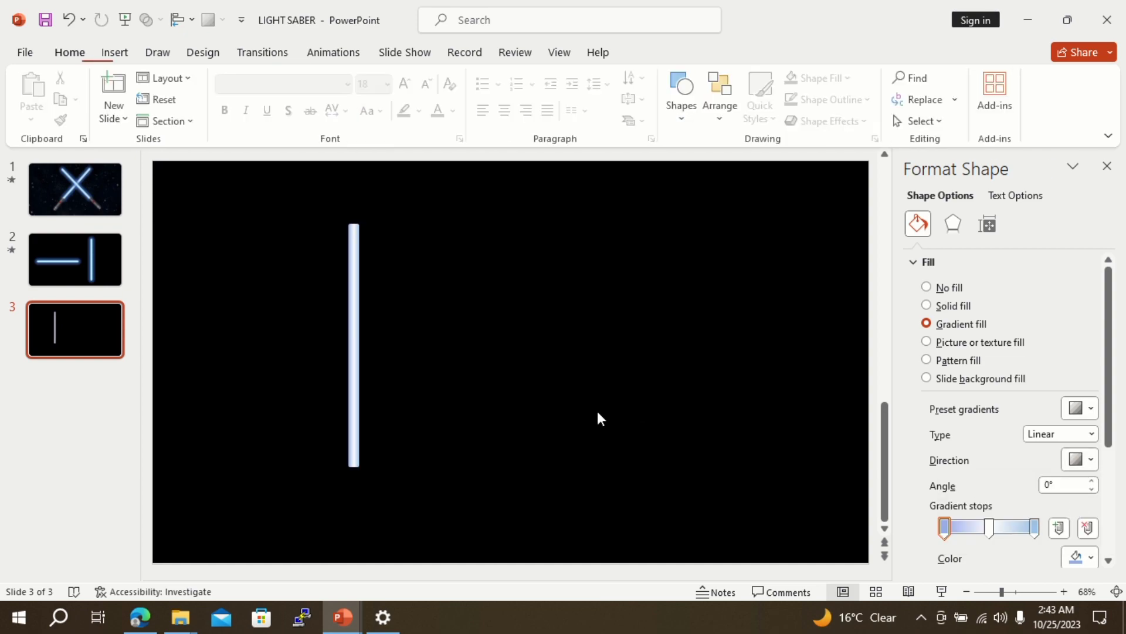
left_click(356, 394)
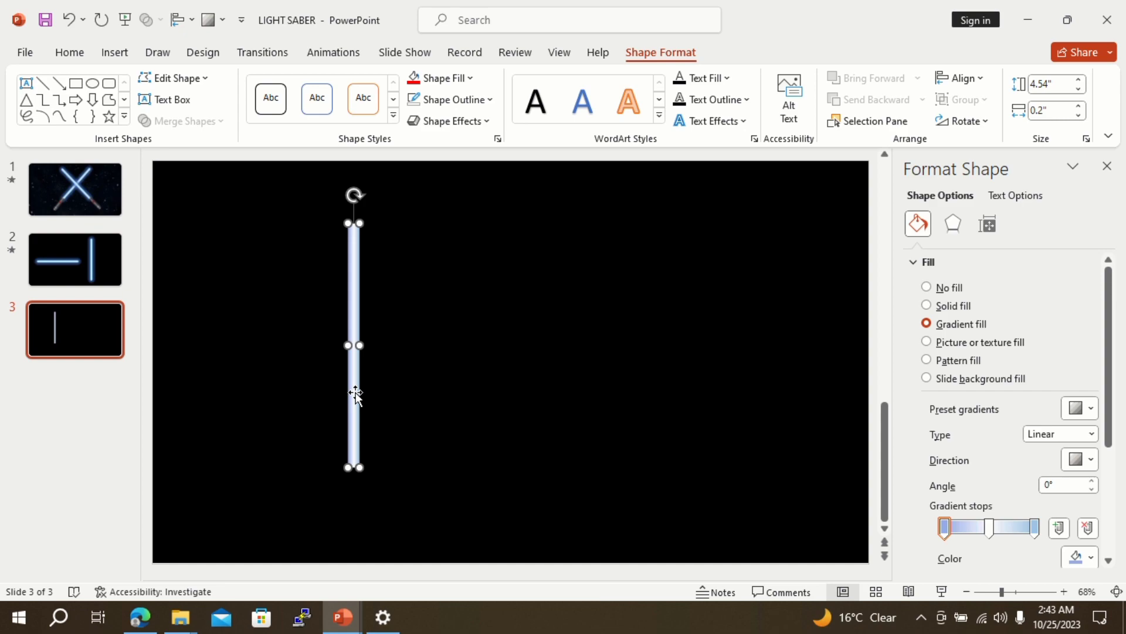
left_click(405, 382)
left_click(355, 369)
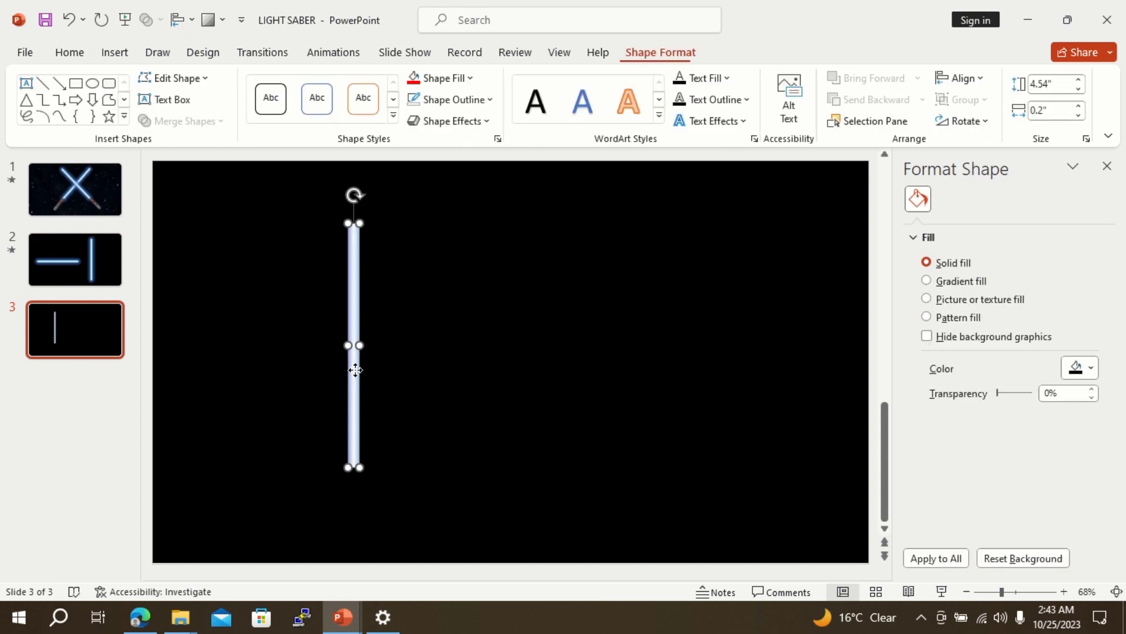
- Add a 10 pt blue Glow effect to the blade
left_click(953, 223)
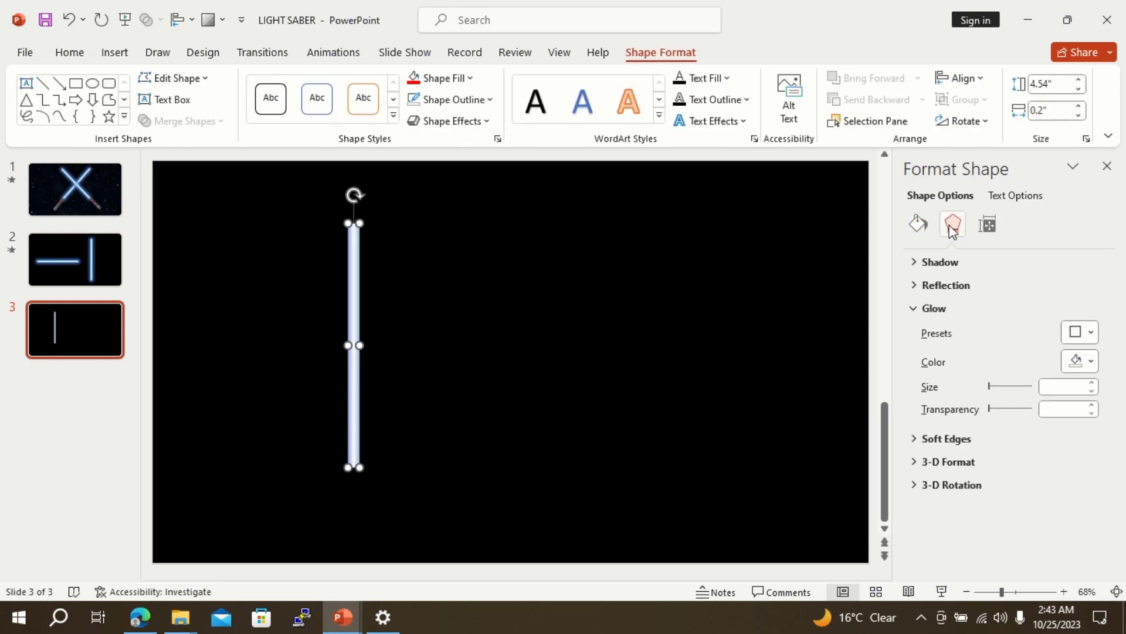
left_click(955, 307)
left_click(956, 307)
left_click(1090, 364)
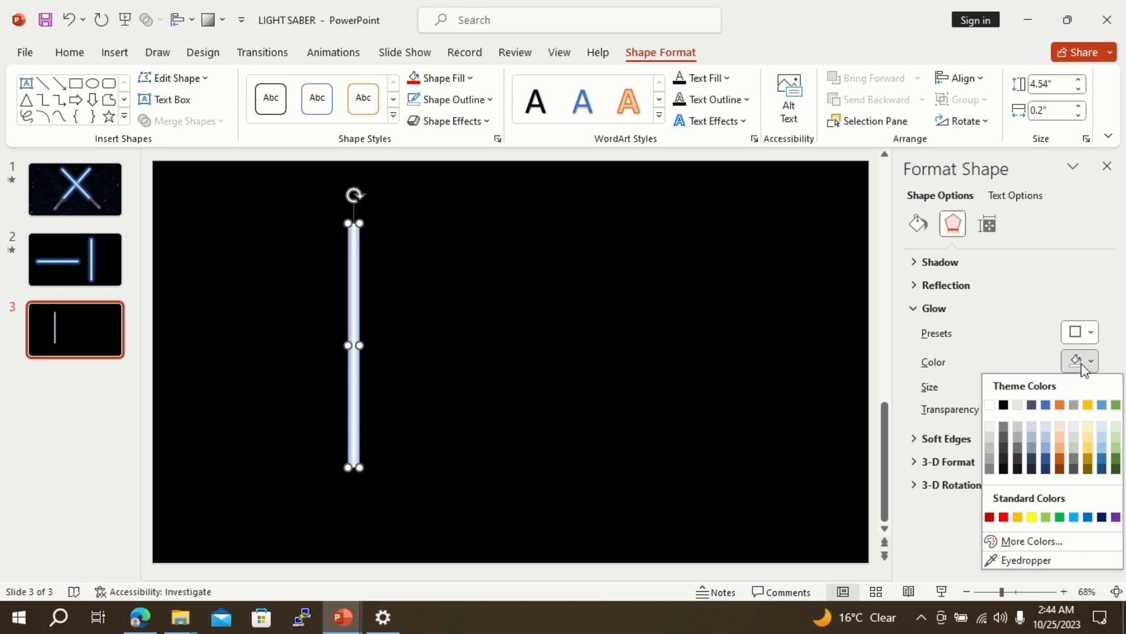
left_click(1103, 459)
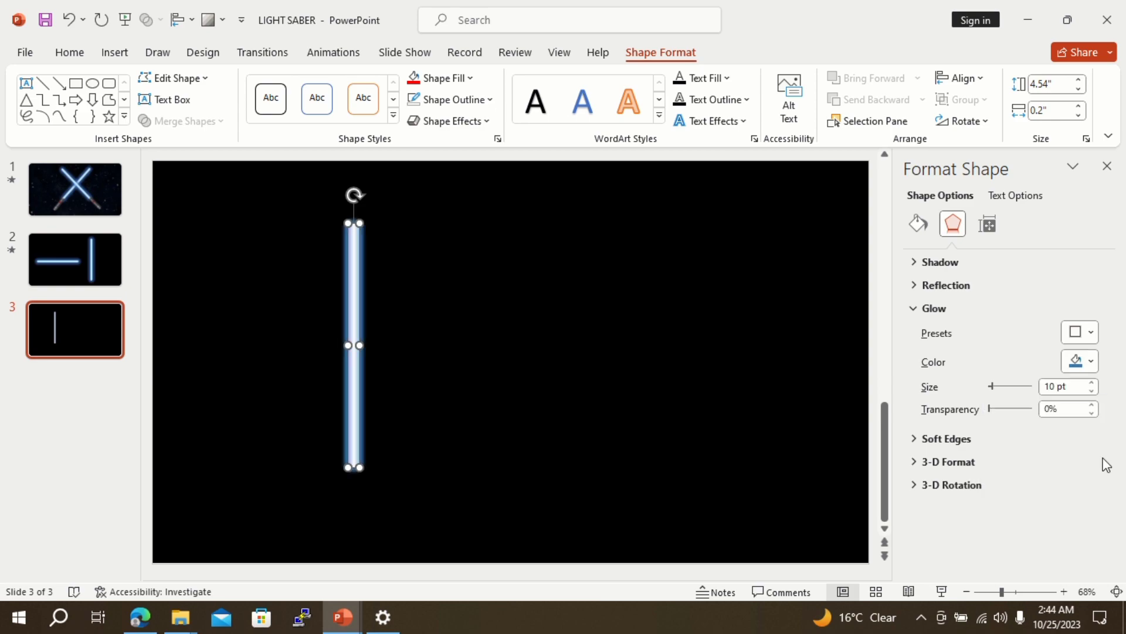
left_click(674, 374)
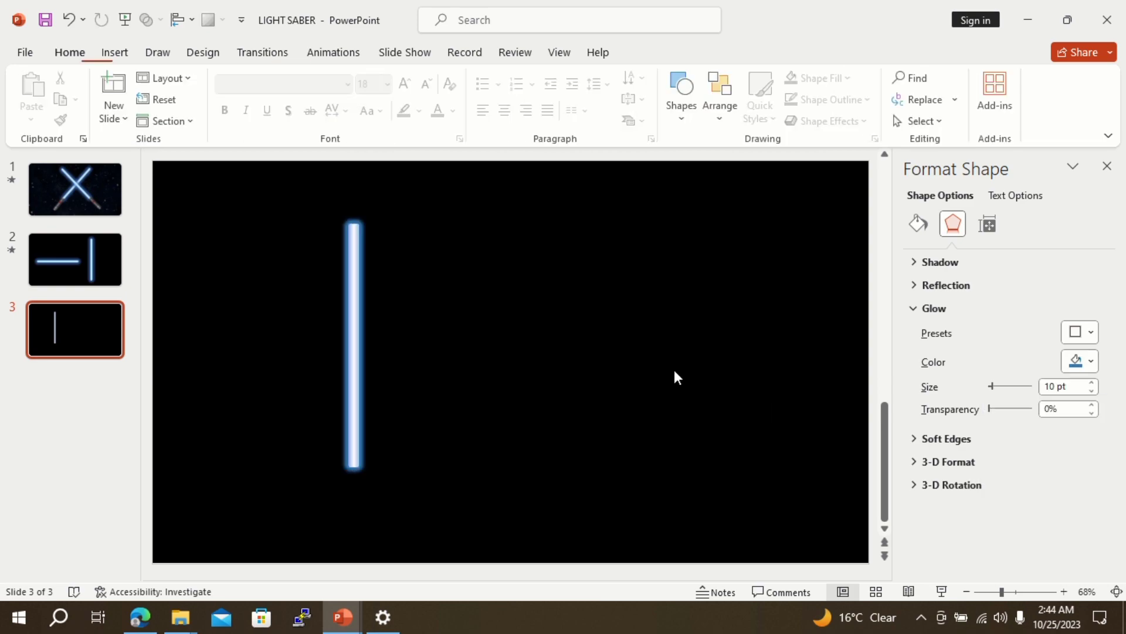
left_click(354, 350)
- Rotate the glowing blade to a diagonal and move it right
left_click_drag(354, 195, 452, 259)
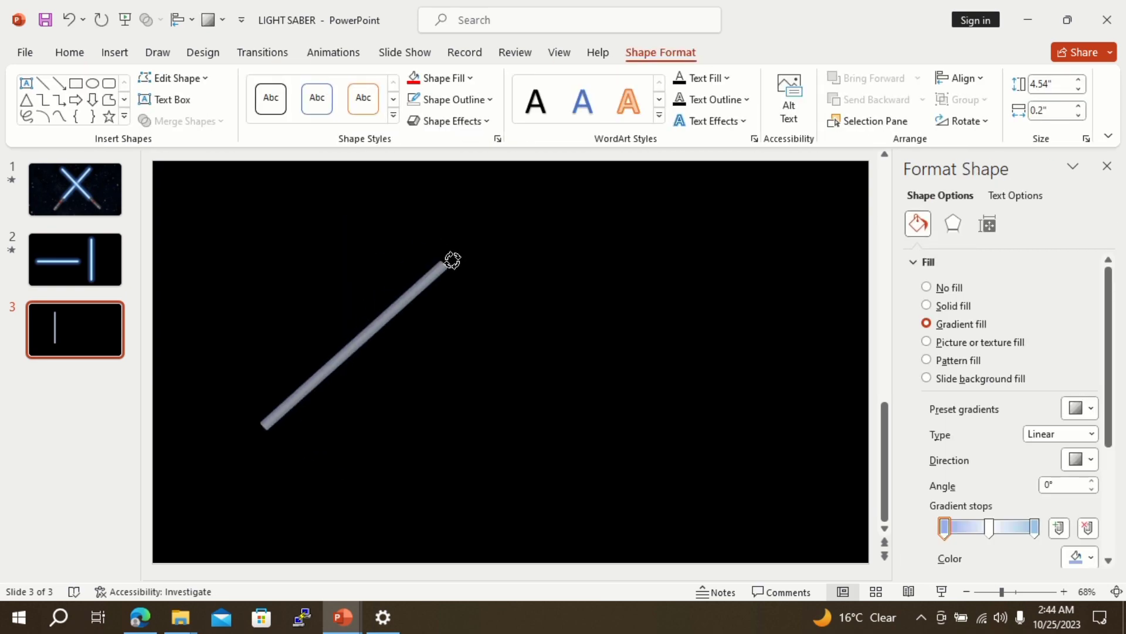
left_click(364, 347)
left_click_drag(382, 335, 535, 350)
left_click(656, 319)
- Duplicate the blade with Ctrl+D, tilt the copy the opposite way, and position it to form a V
key("ctrl+d")
left_click_drag(632, 261, 415, 256)
left_click_drag(557, 391, 441, 377)
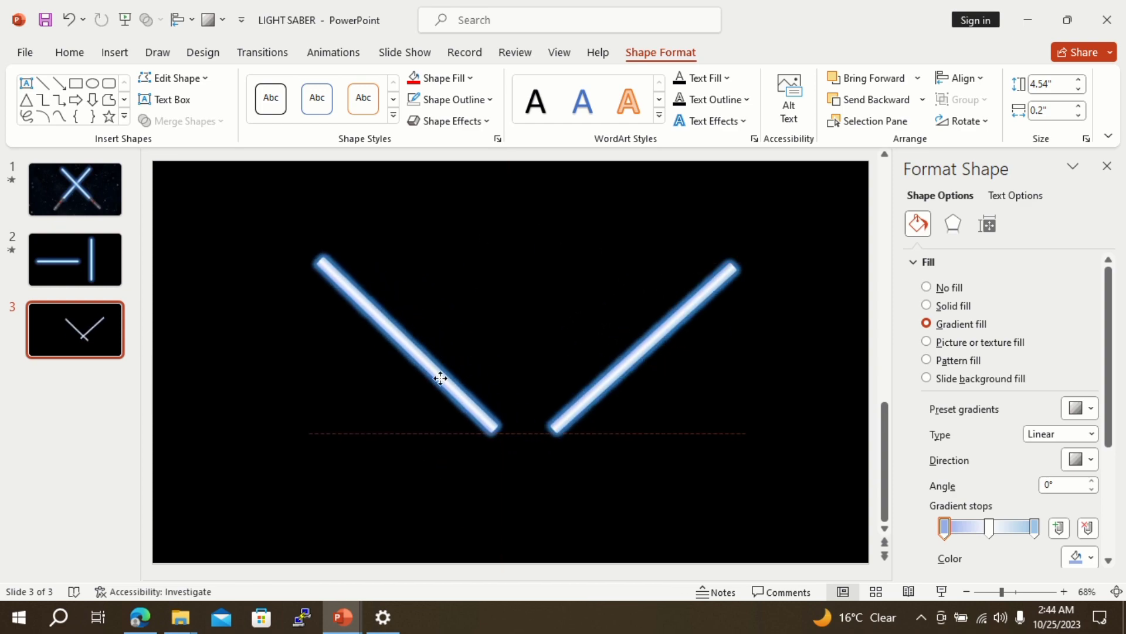
left_click(717, 421)
left_click(115, 53)
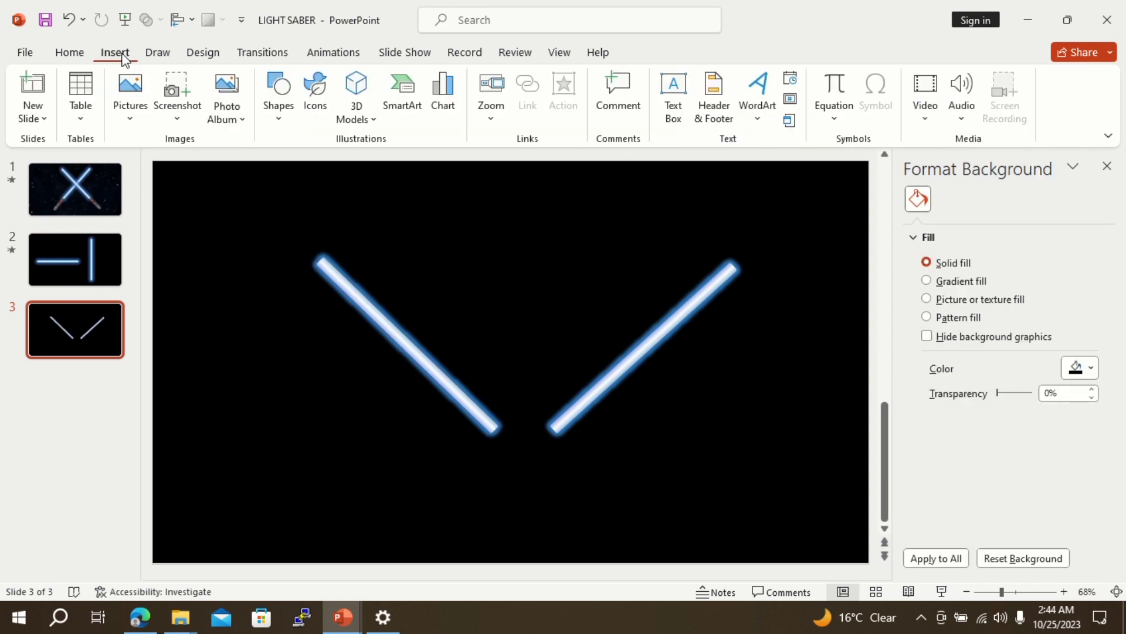
left_click(131, 100)
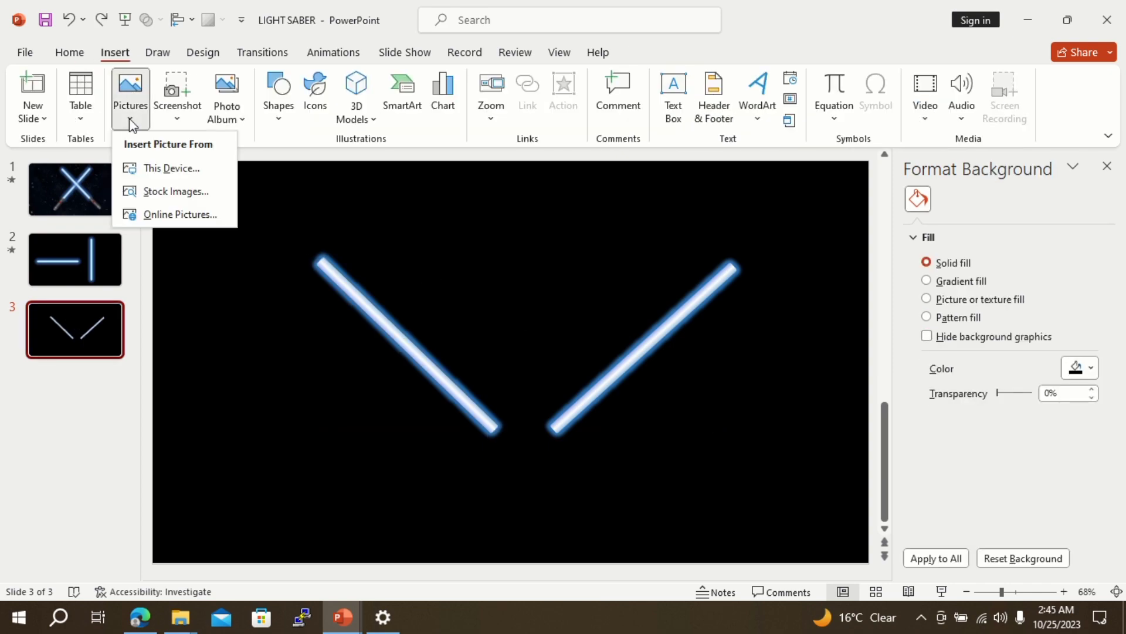
- Insert the starry night sky picture from the light saber folder on this device
left_click(149, 170)
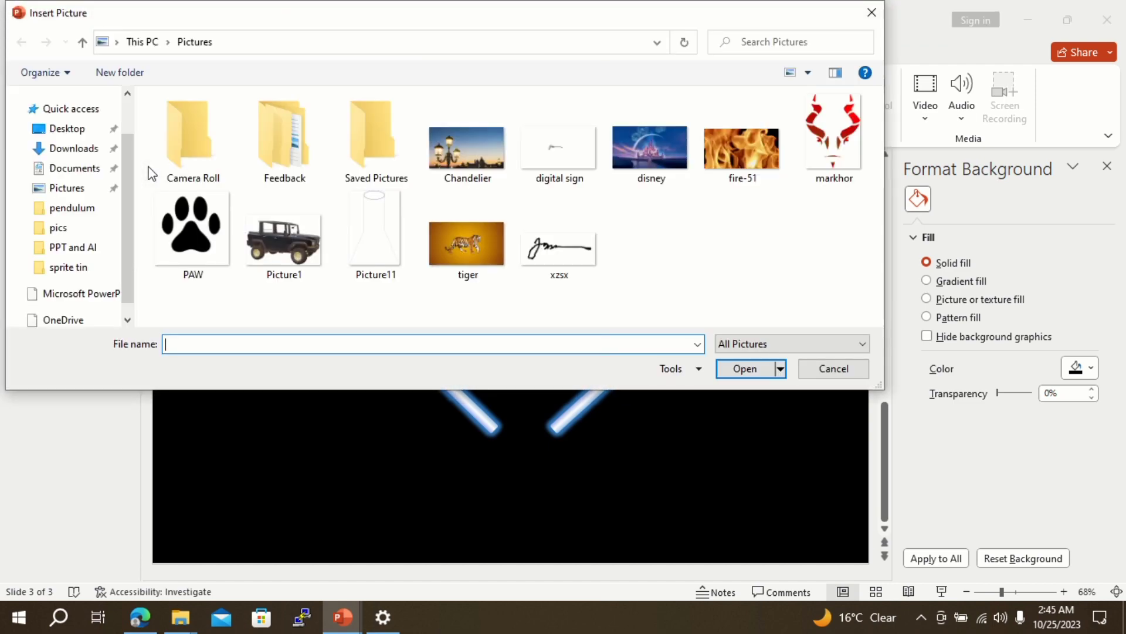
left_click_drag(125, 197, 126, 106)
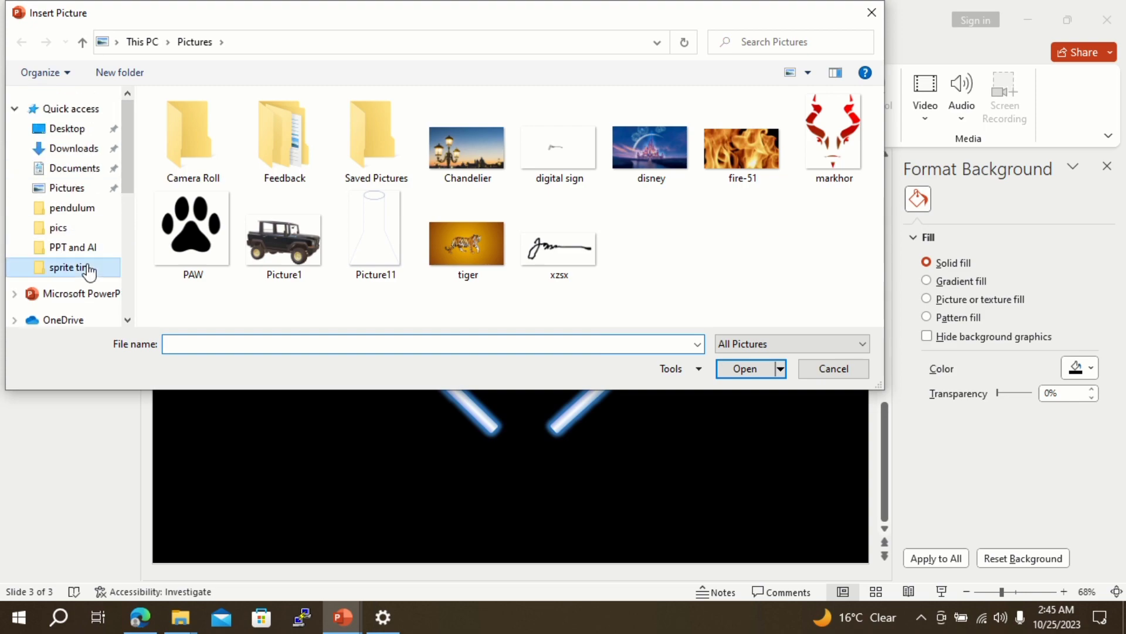
left_click(88, 268)
left_click(345, 42)
left_click(276, 42)
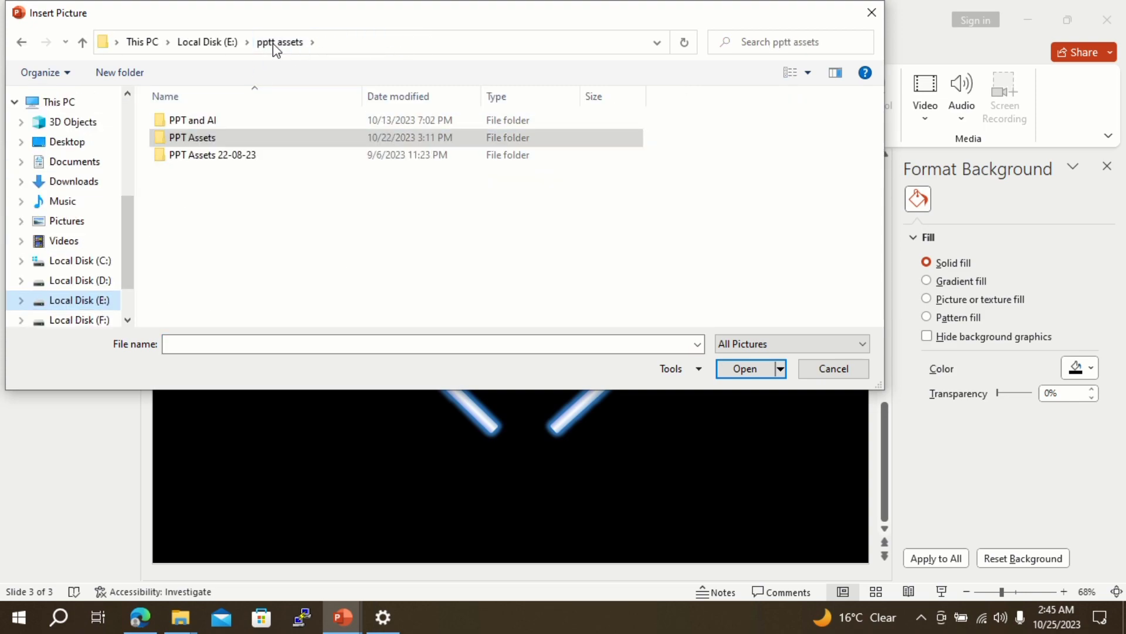
double_click(193, 155)
double_click(184, 119)
double_click(210, 143)
double_click(270, 163)
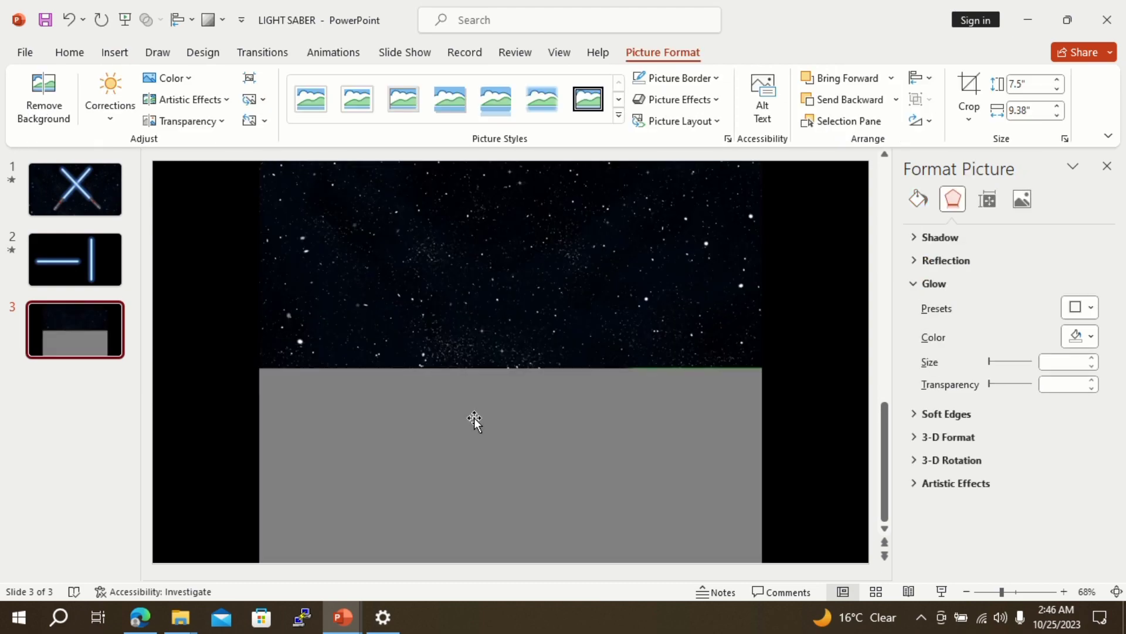
- Crop and stretch the starry picture to fill the slide, then send it to back
left_click_drag(509, 561, 546, 339)
left_click(521, 155)
left_click(599, 235)
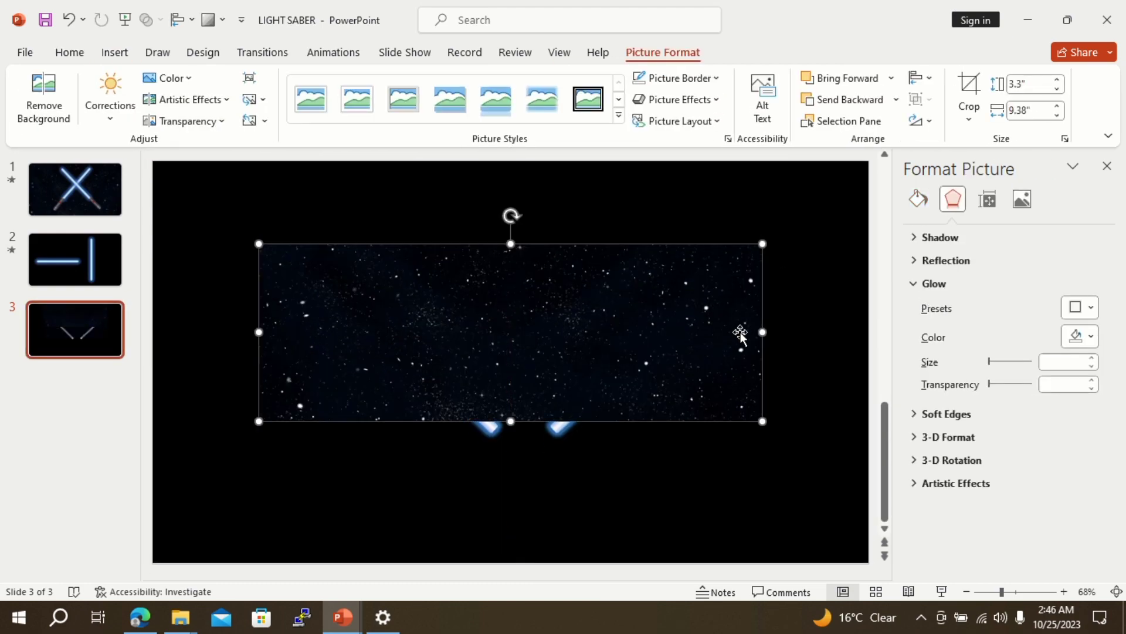
left_click_drag(762, 329, 885, 339)
left_click_drag(250, 328, 144, 327)
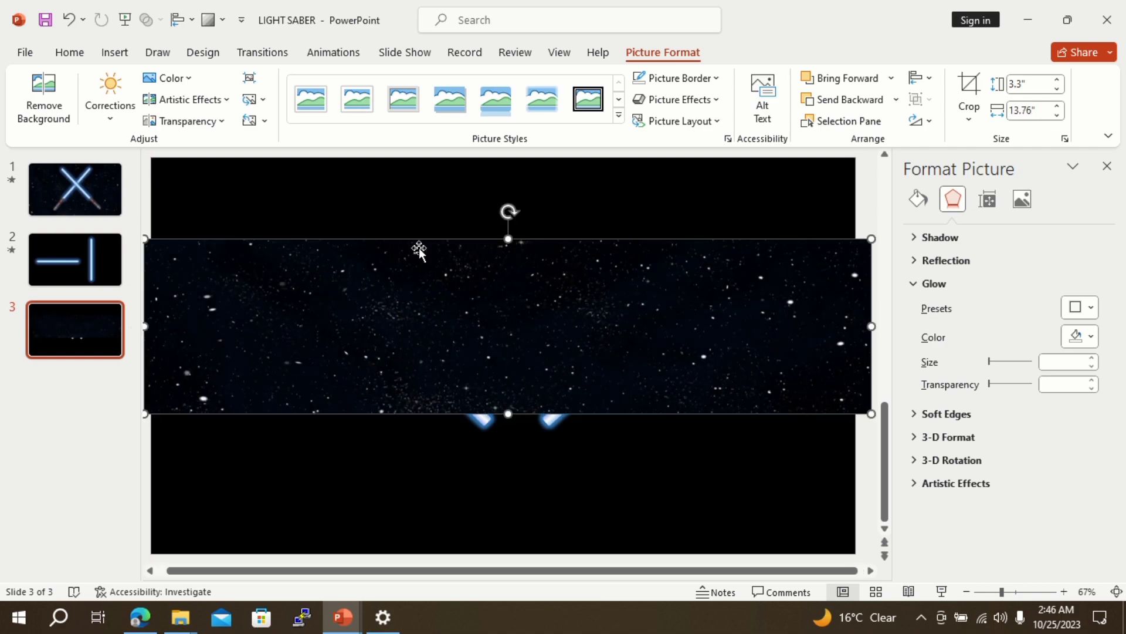
left_click_drag(510, 238, 515, 143)
left_click_drag(505, 414, 508, 563)
right_click(503, 430)
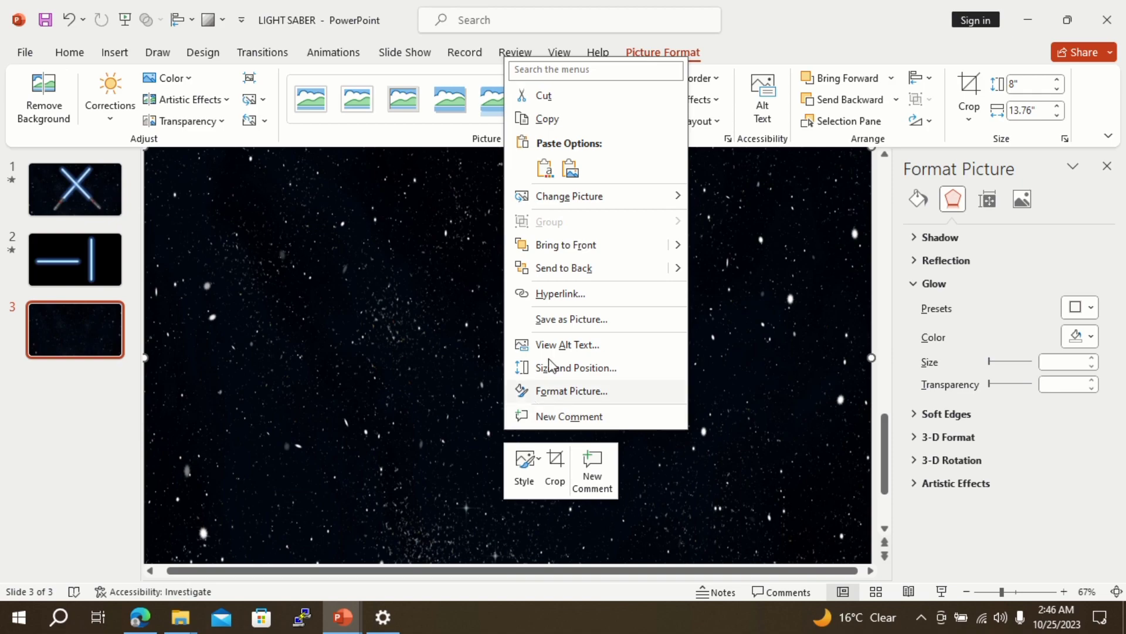
left_click(584, 270)
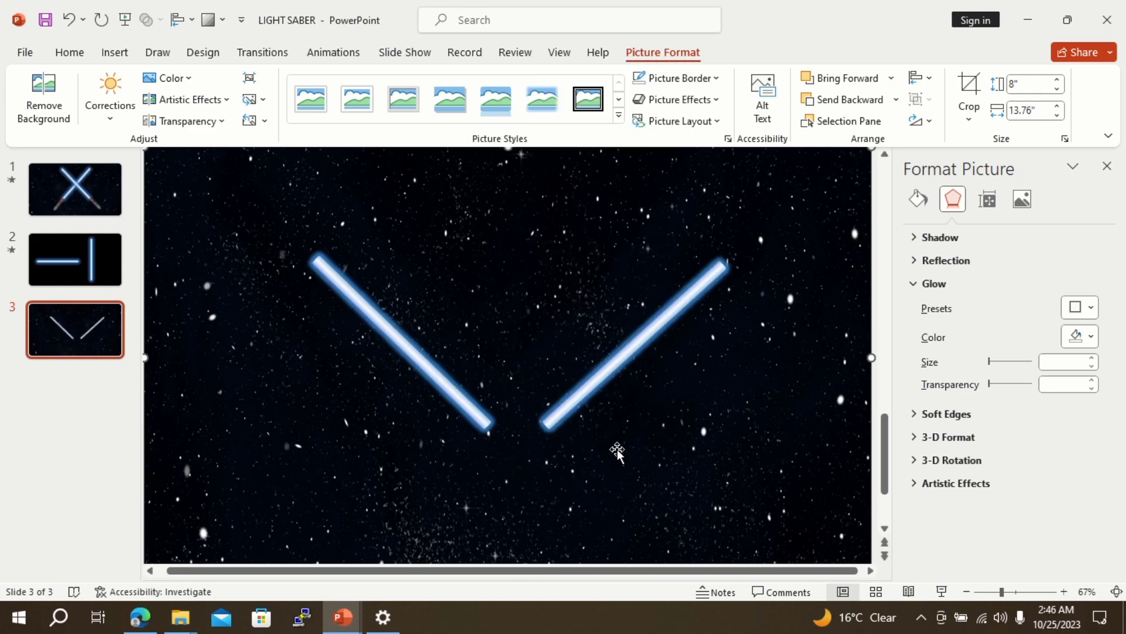
left_click(119, 61)
- Insert the flashlight picture from this device, enlarge it, and move it left
left_click(130, 94)
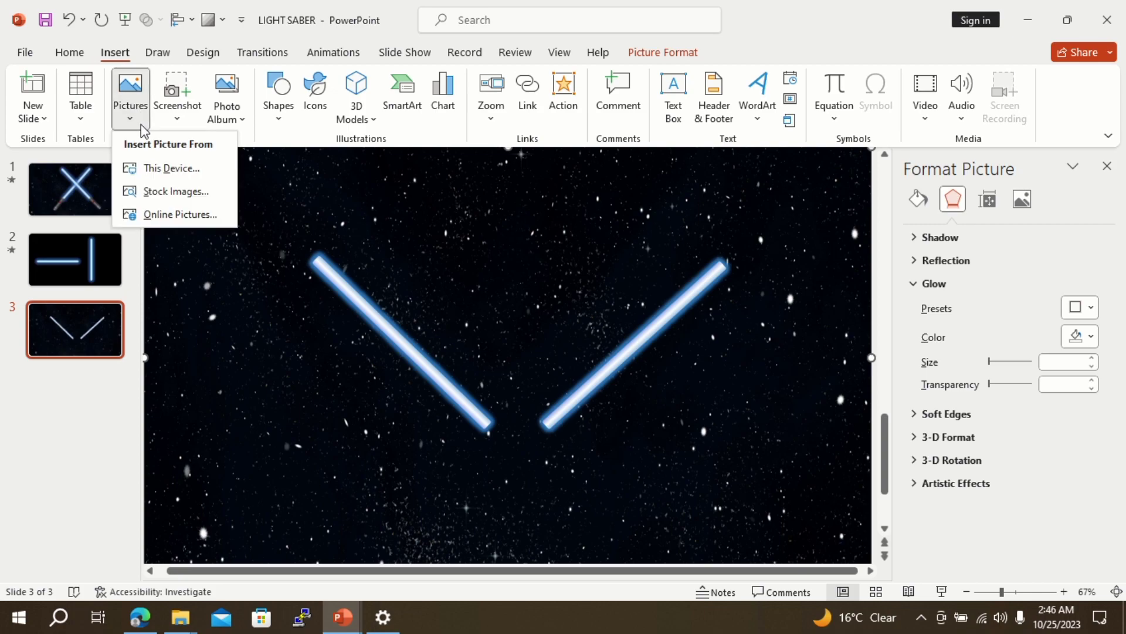
left_click(154, 170)
double_click(154, 177)
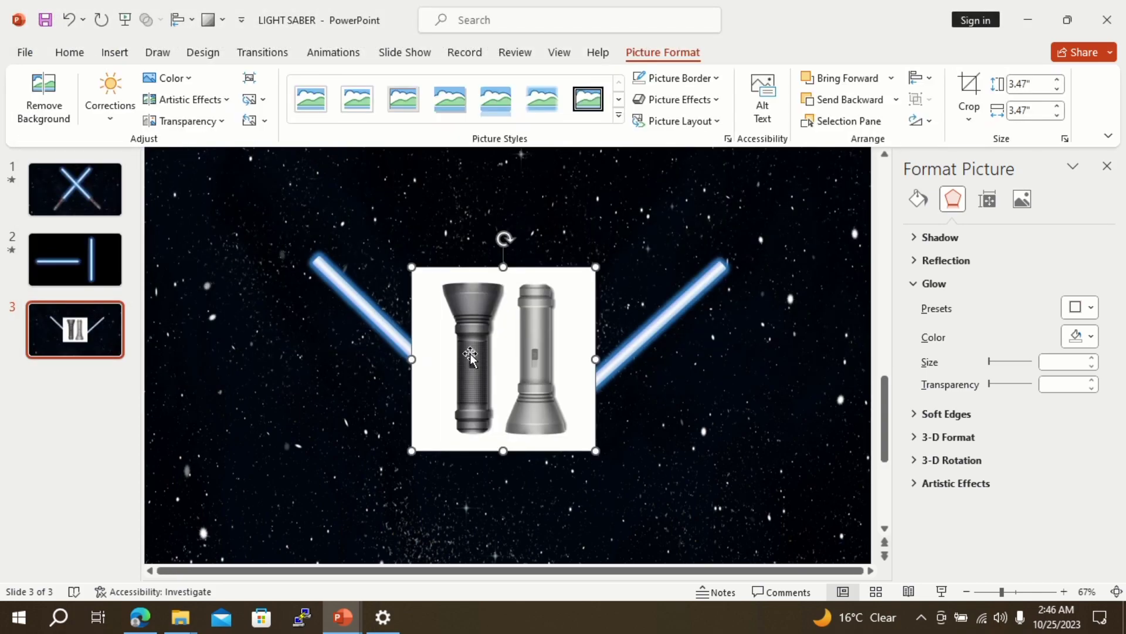
left_click_drag(413, 267, 353, 204)
left_click_drag(471, 301, 389, 367)
- Remove the flashlight's background and move the remaining hilt further left of the blades
left_click(44, 95)
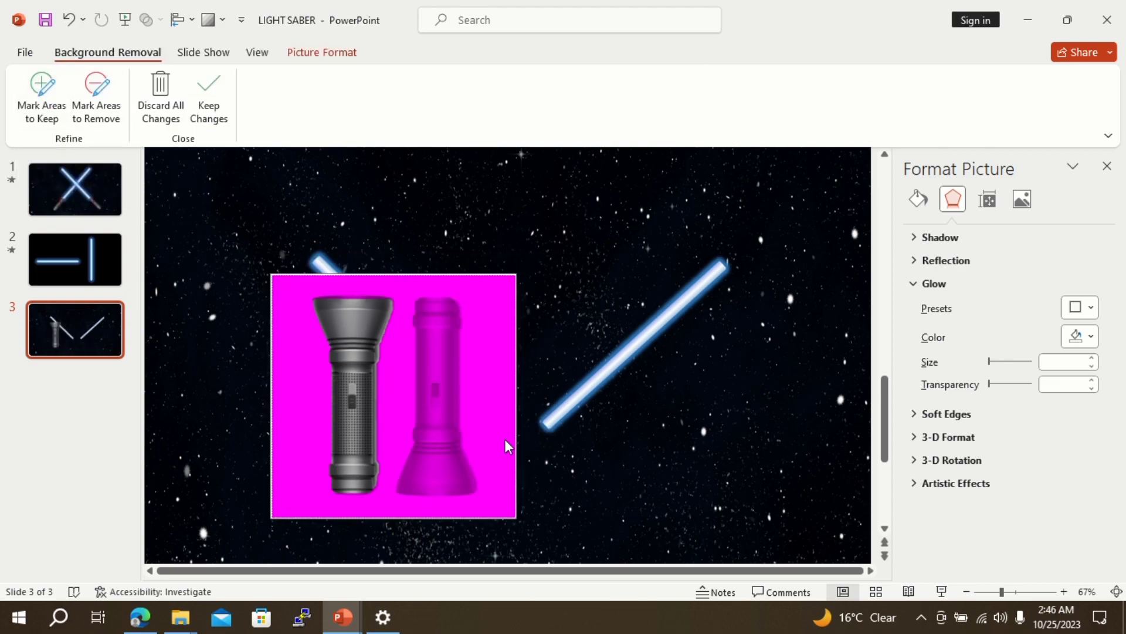
left_click(565, 460)
left_click_drag(359, 402, 303, 450)
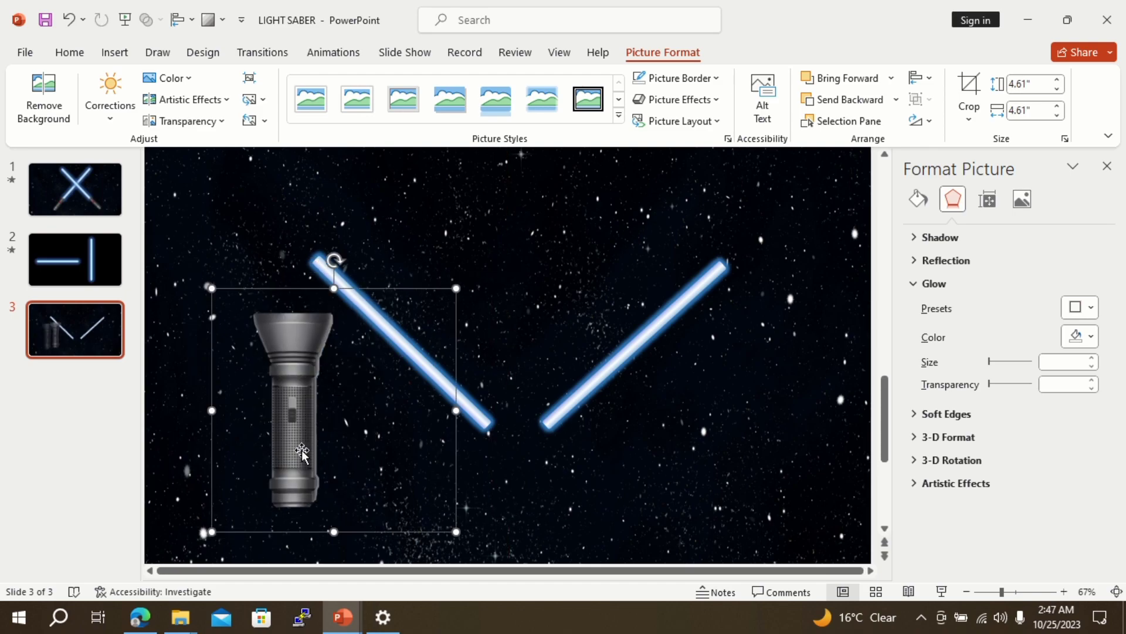
- Crop the flashlight picture down to just its handle
left_click(966, 95)
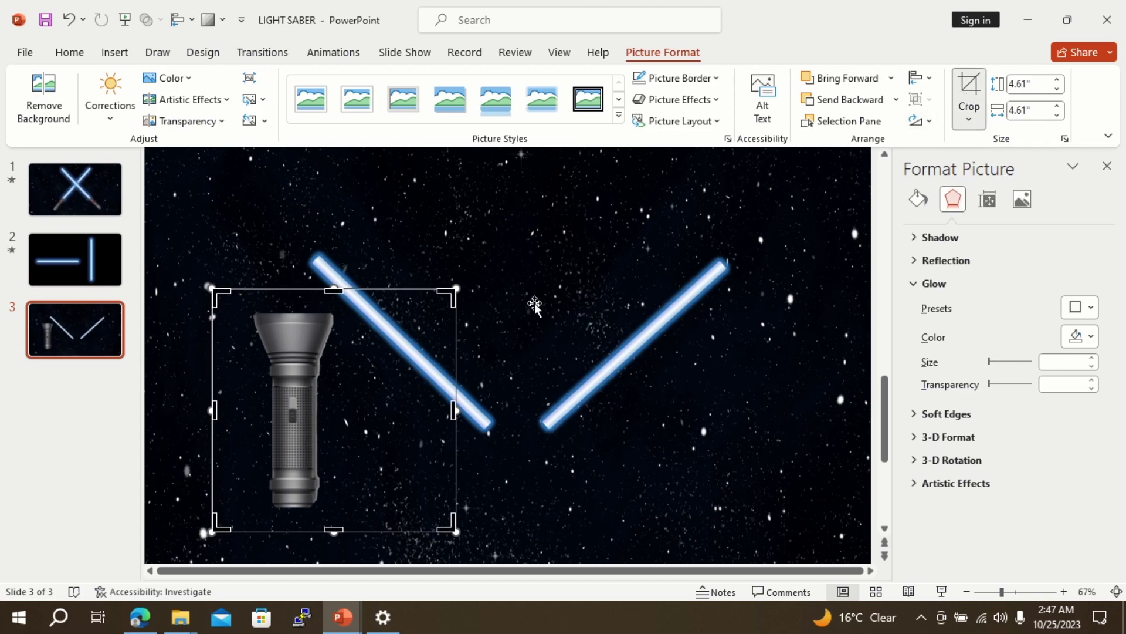
left_click_drag(455, 412, 350, 412)
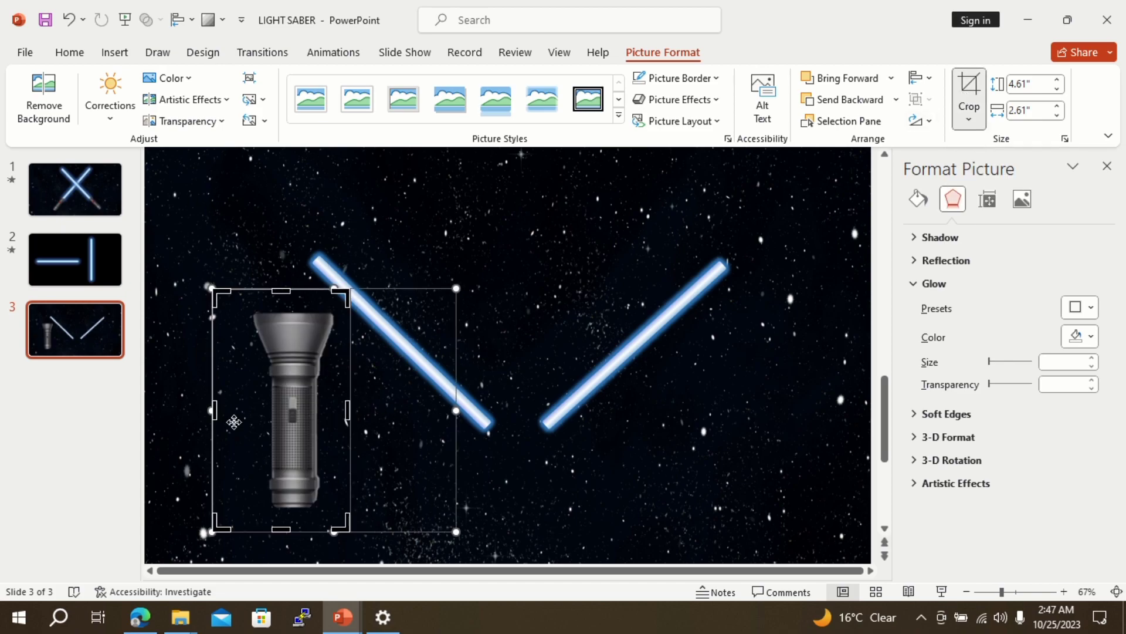
left_click_drag(215, 410, 239, 414)
left_click_drag(295, 288, 301, 356)
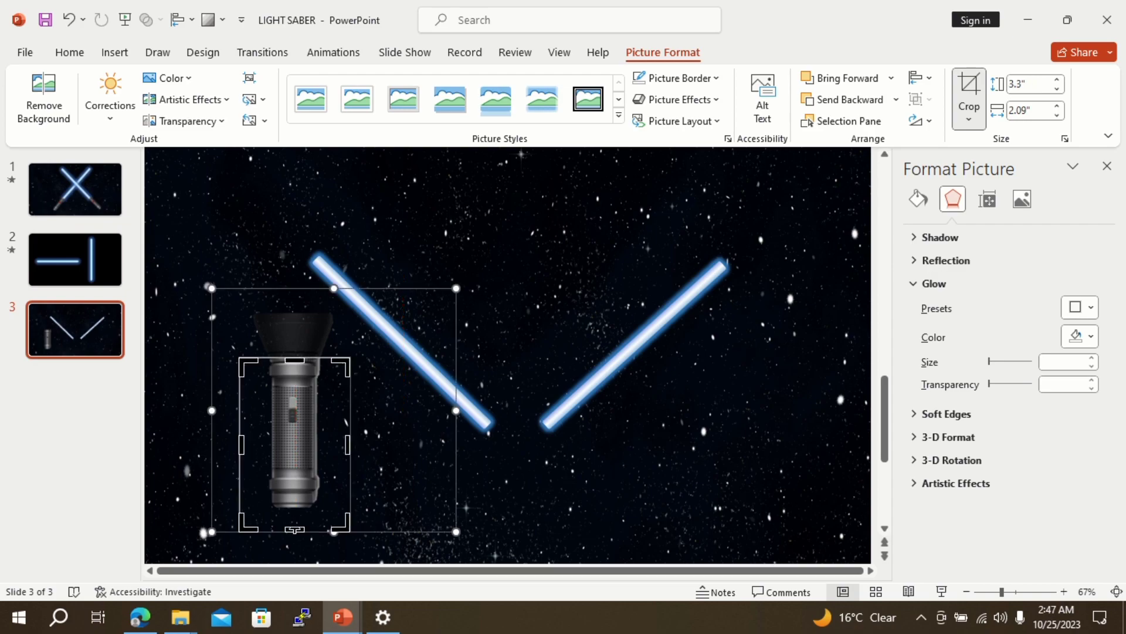
left_click(478, 507)
left_click(301, 431)
- Rotate the handle about 45°, shrink it to 2.22" by 1.01", and place it at the right blade's lower end
left_click_drag(307, 333, 449, 339)
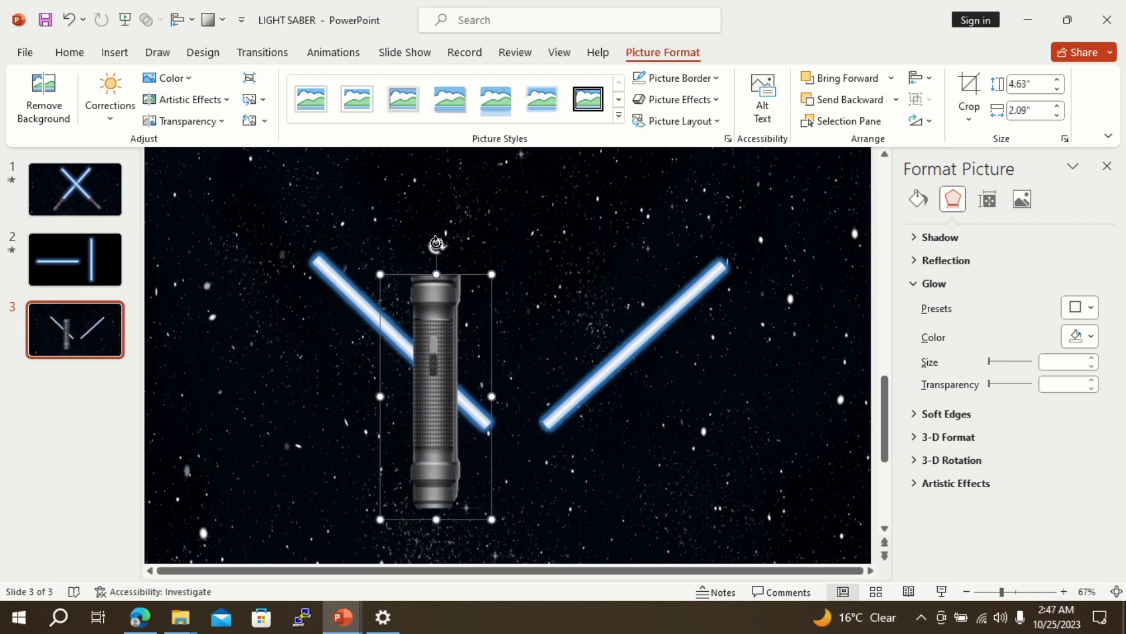
left_click_drag(437, 245, 502, 336)
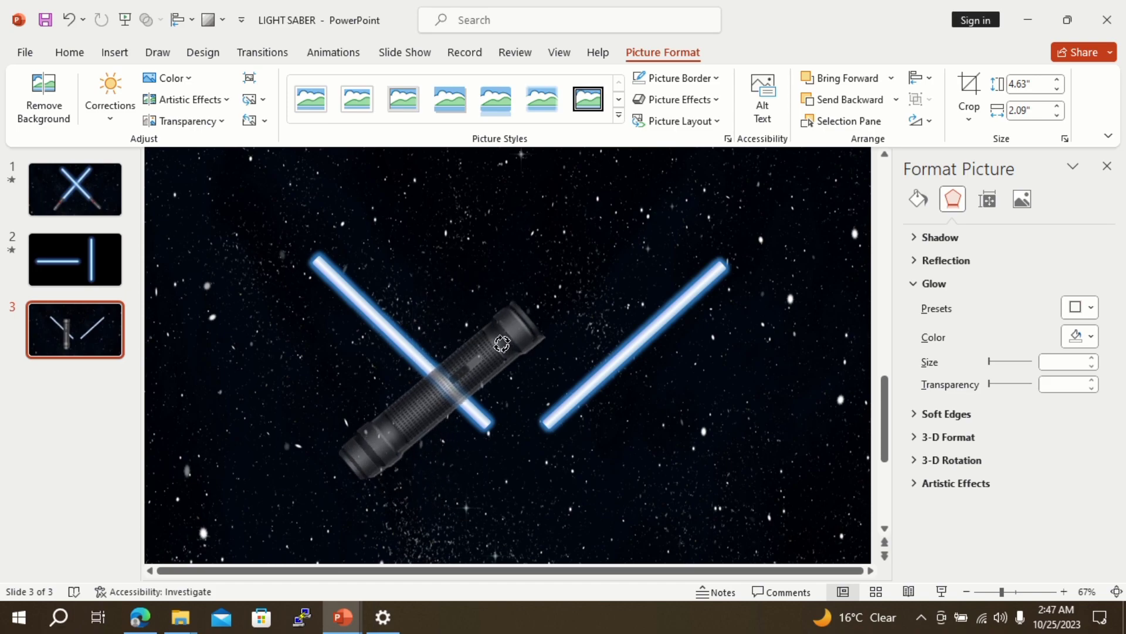
left_click_drag(495, 382, 515, 402)
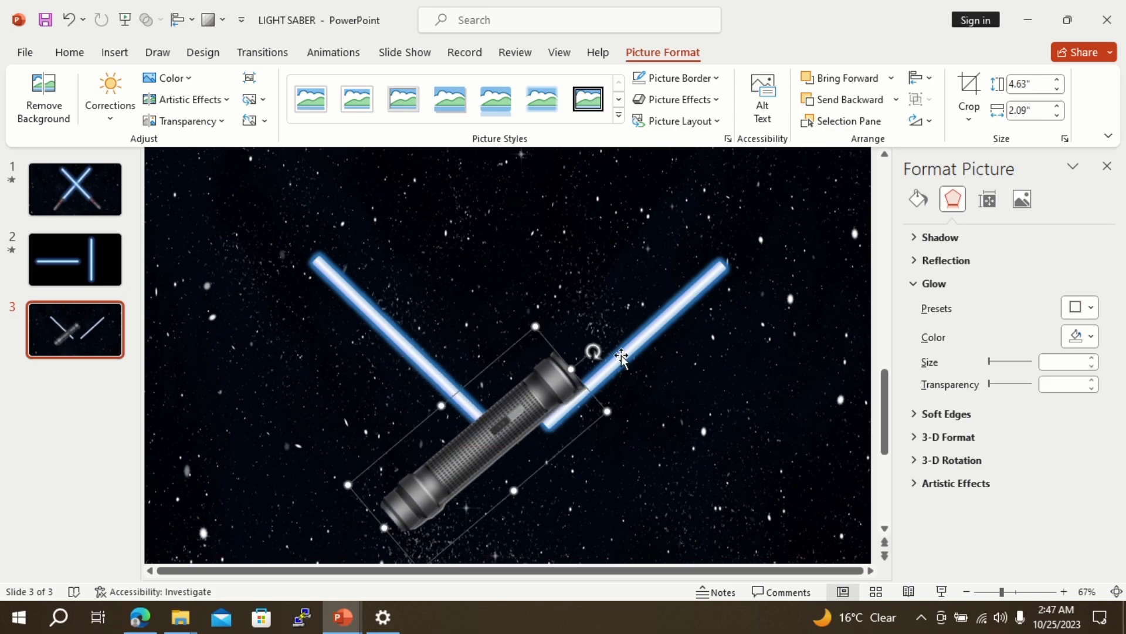
left_click_drag(594, 350, 511, 463)
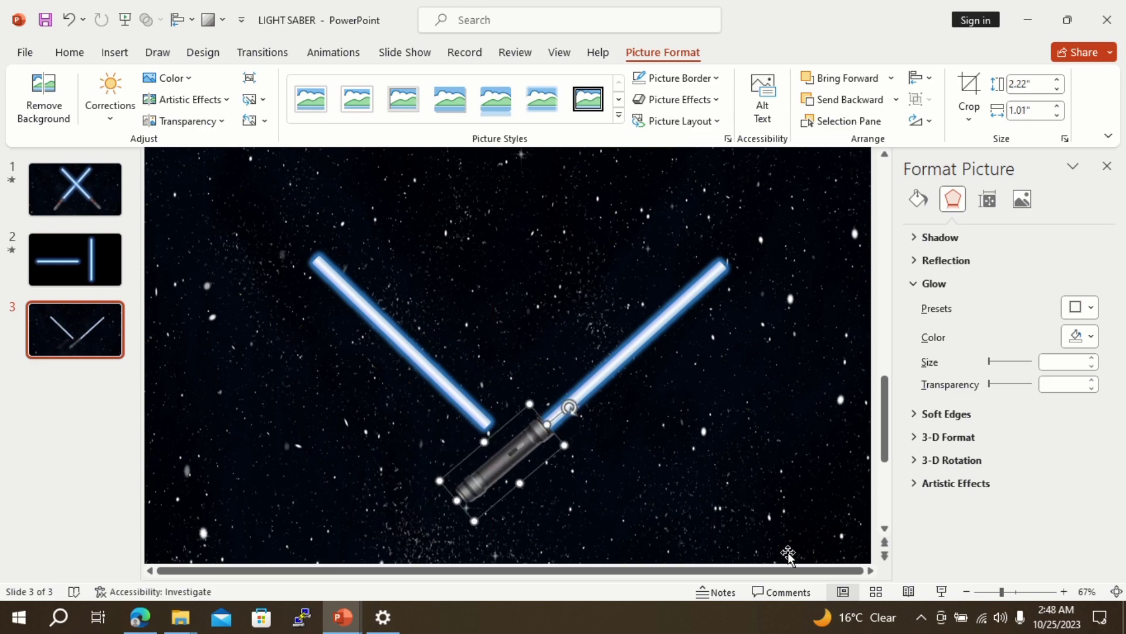
- Cross the left blade over the right into an X and add a rotated hilt copy under the right blade
key("ctrl+z")
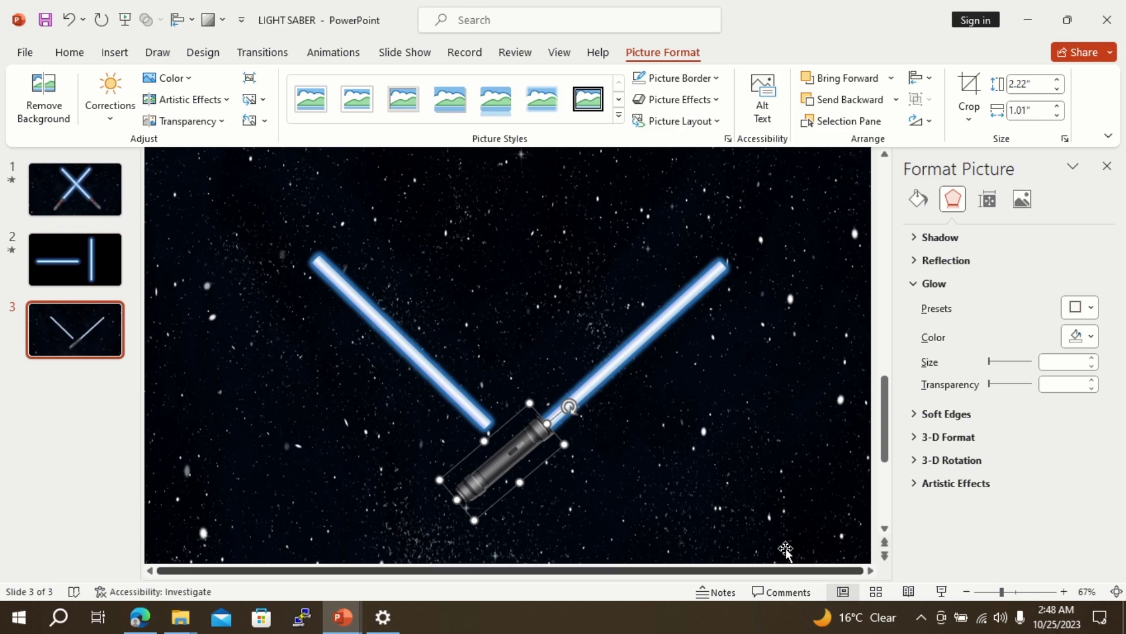
left_click_drag(447, 383, 696, 382)
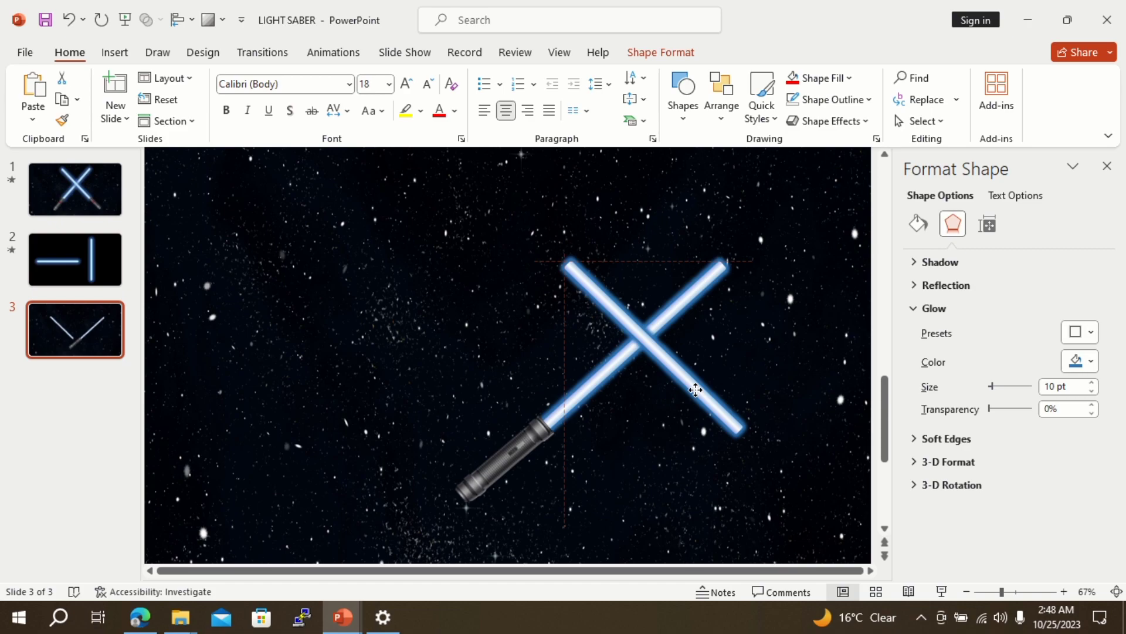
left_click(516, 461)
key("ctrl+v")
left_click_drag(576, 415, 451, 402)
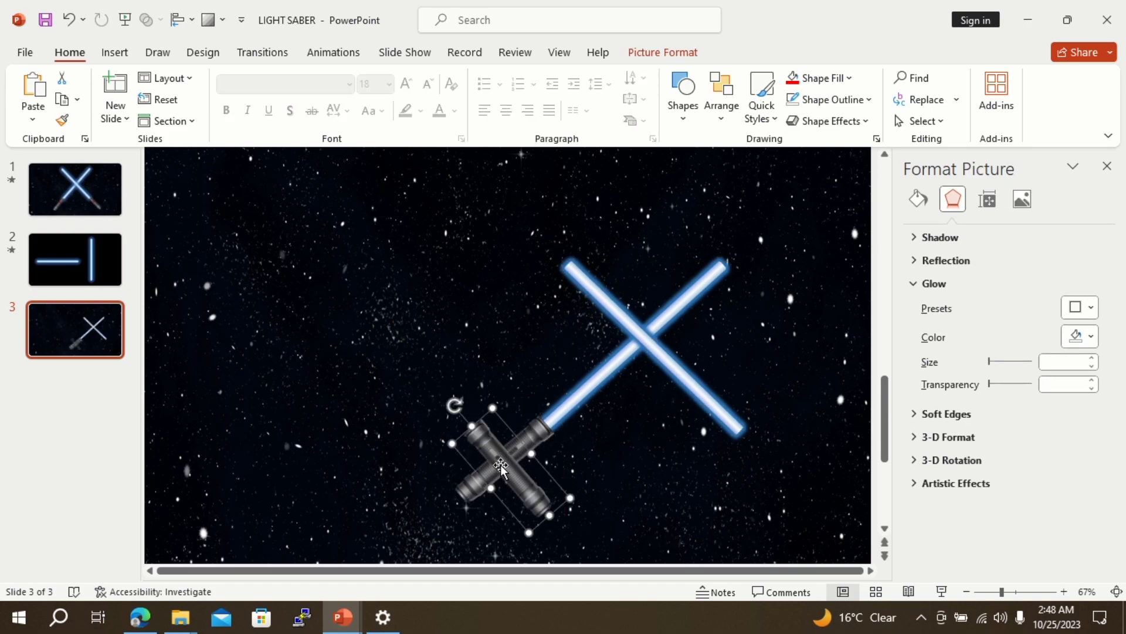
left_click_drag(505, 460, 769, 462)
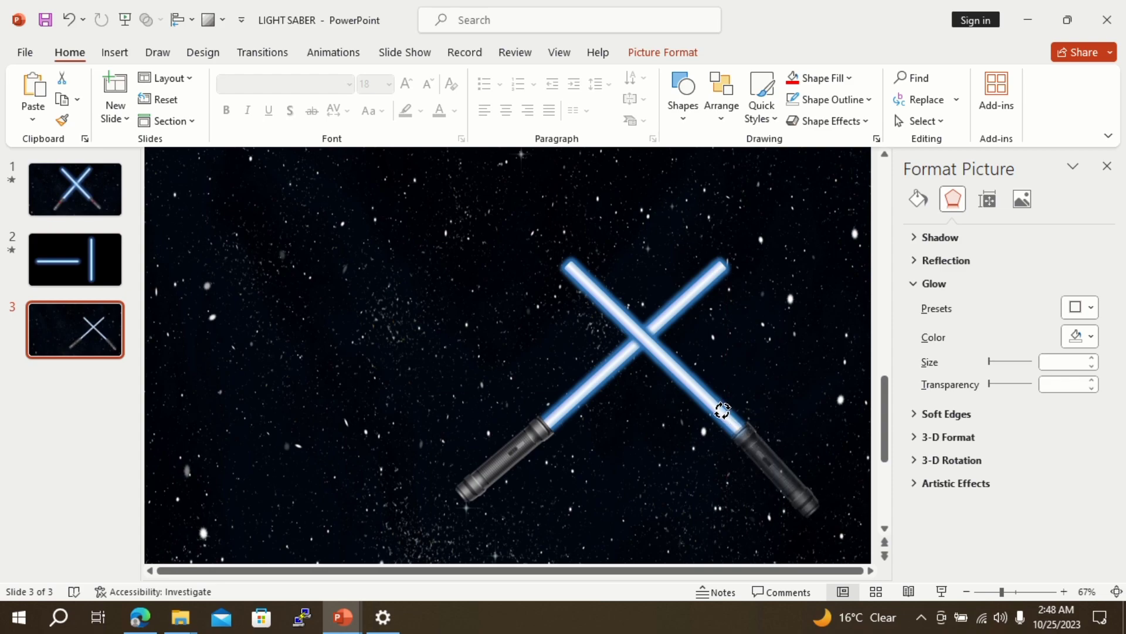
left_click(669, 455)
- Move both blades and both hilts together toward the slide centre
left_click(486, 469)
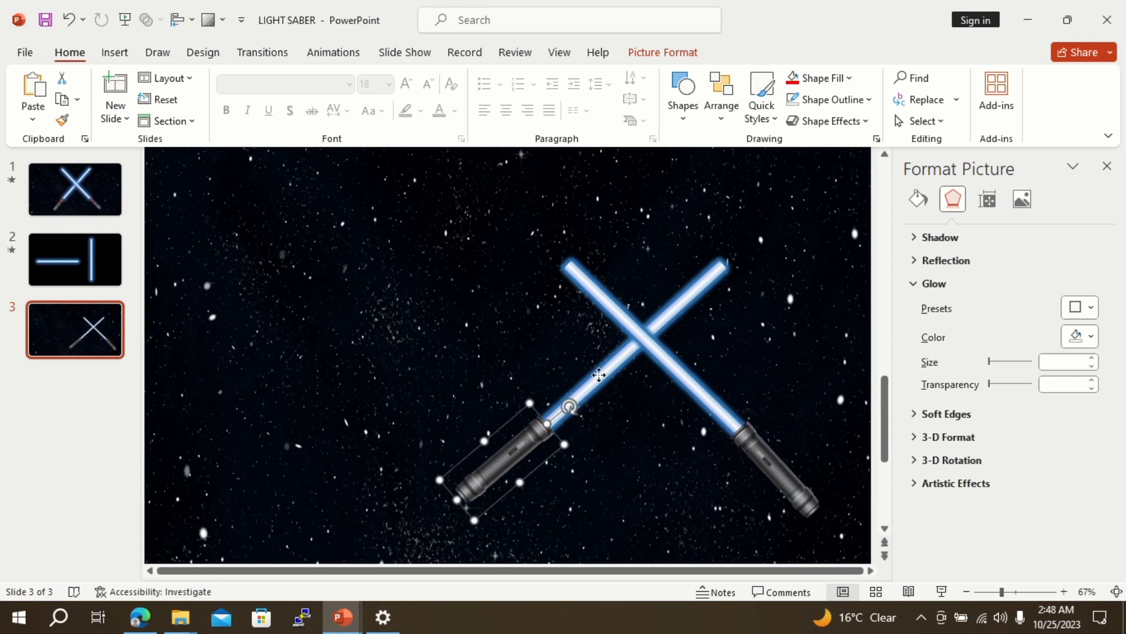
left_click(598, 374, "shift")
left_click(690, 378, "shift")
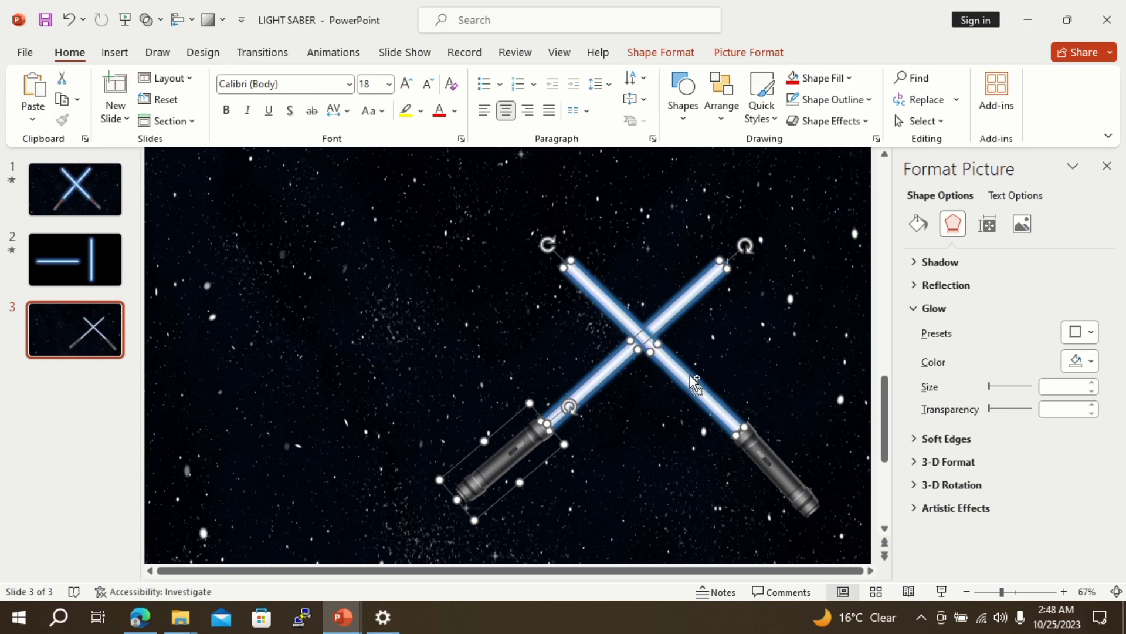
left_click(764, 466, "shift")
left_click_drag(693, 380, 577, 356)
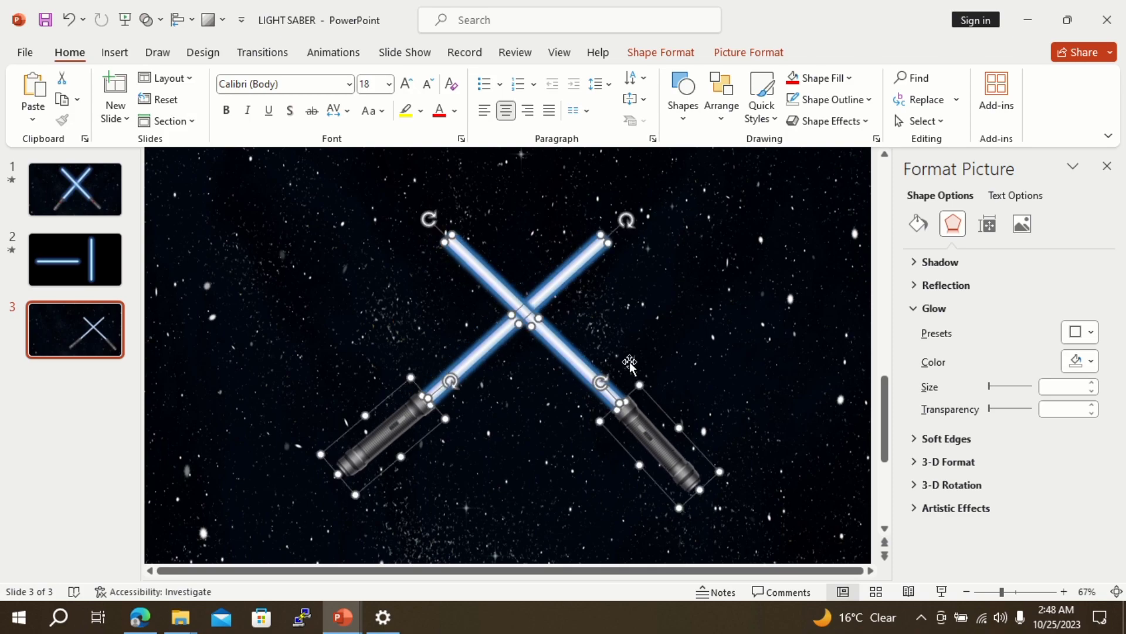
left_click(693, 345)
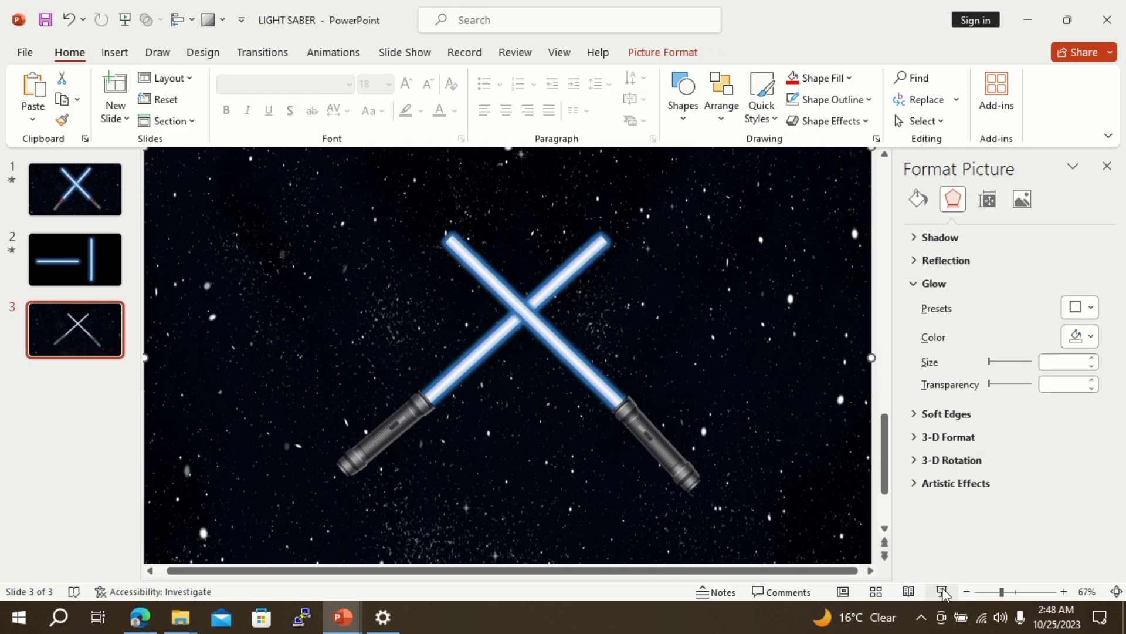
left_click(942, 591)
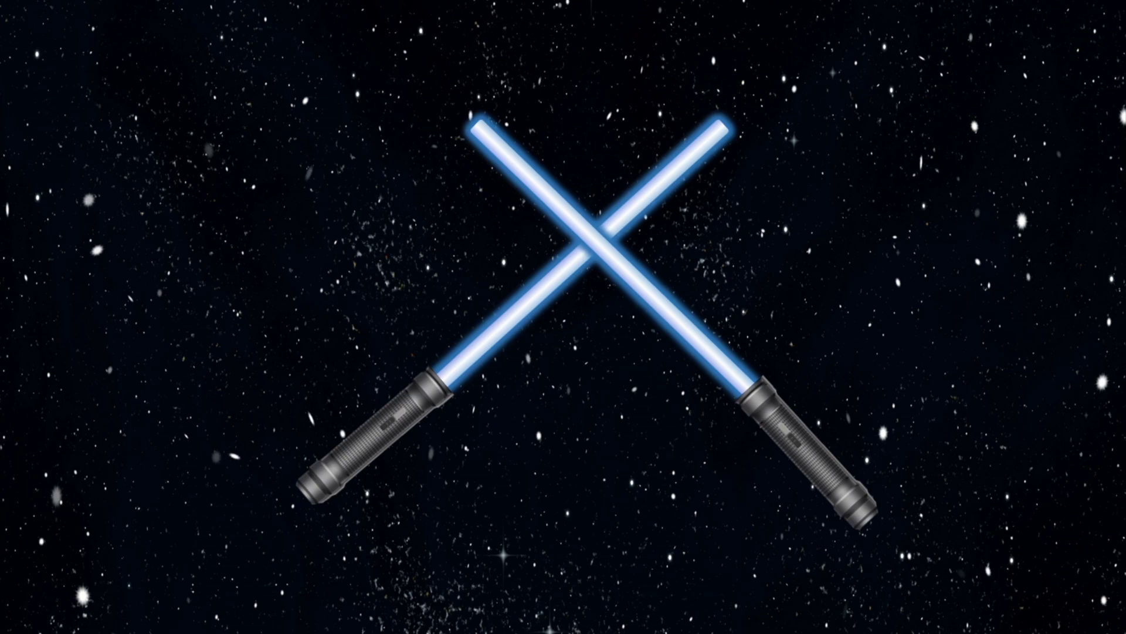
key("Escape")
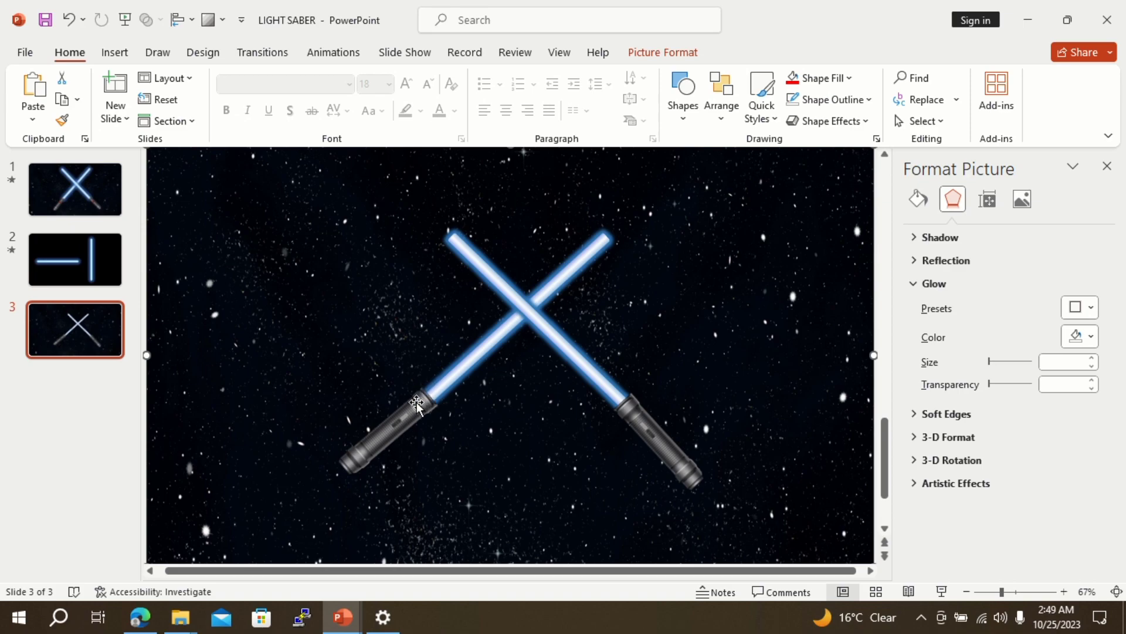
- Give the left blade a Wipe animation that starts With Previous
left_click(441, 388)
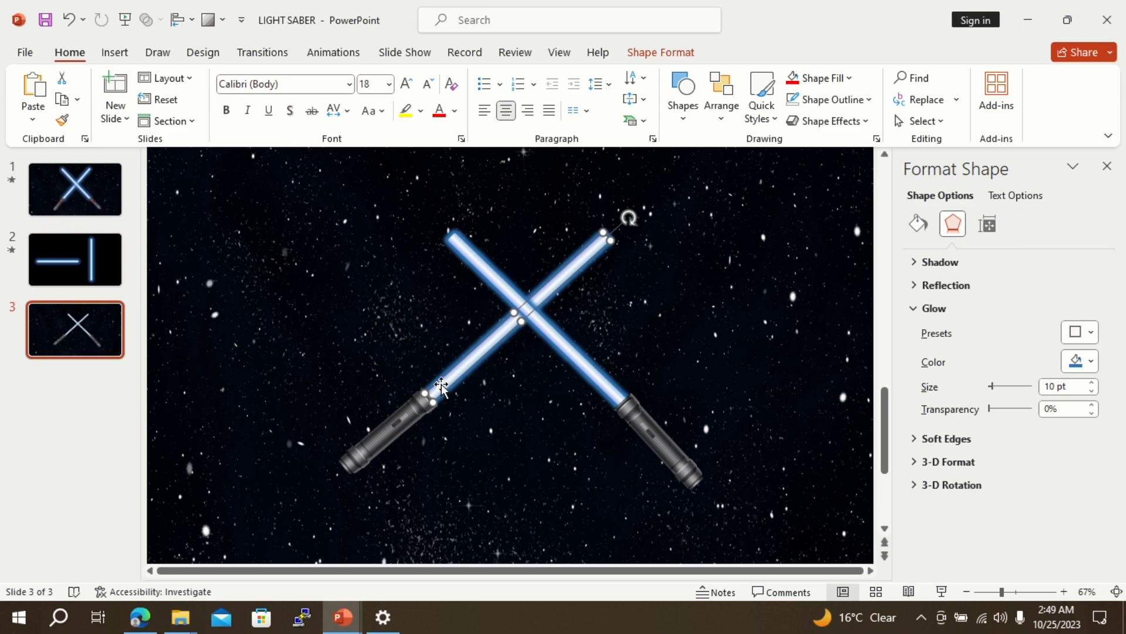
left_click(349, 57)
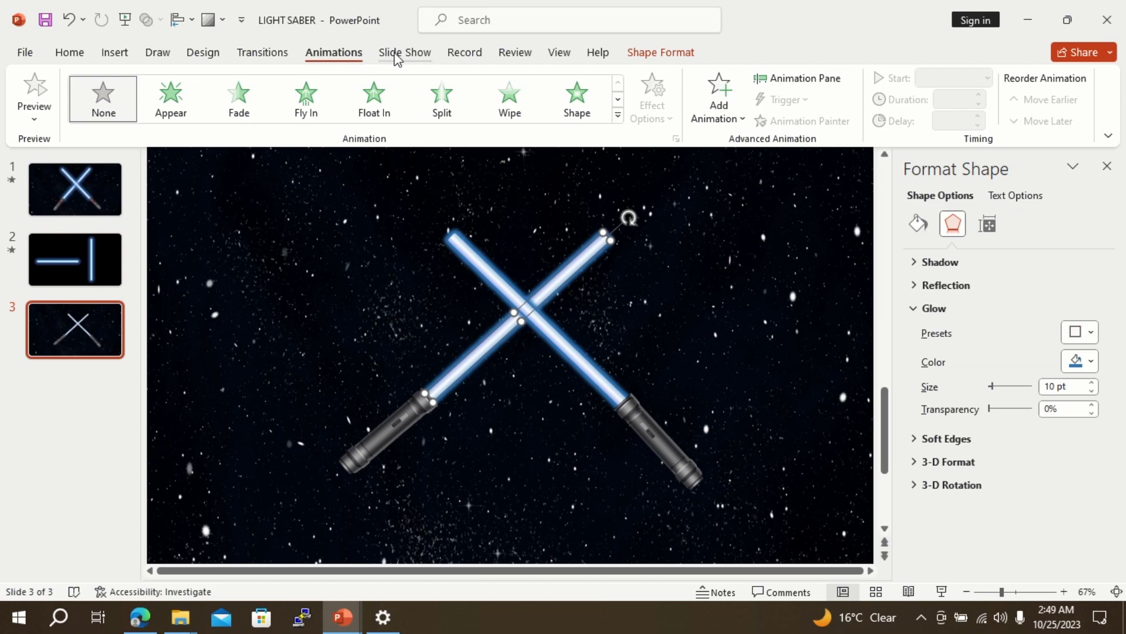
left_click(504, 100)
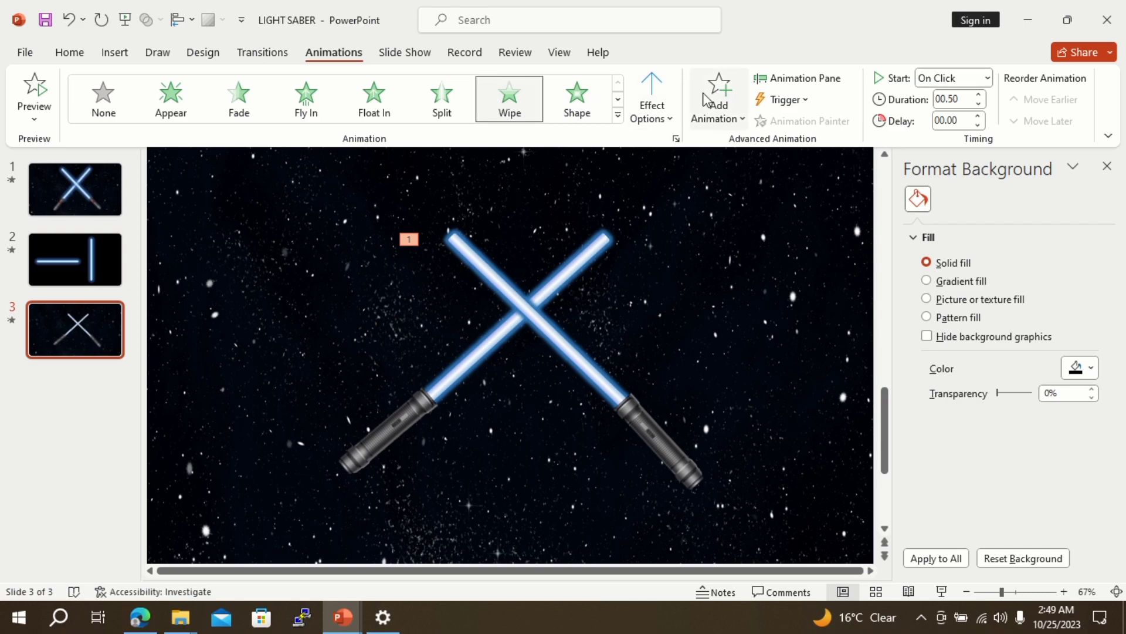
left_click(781, 79)
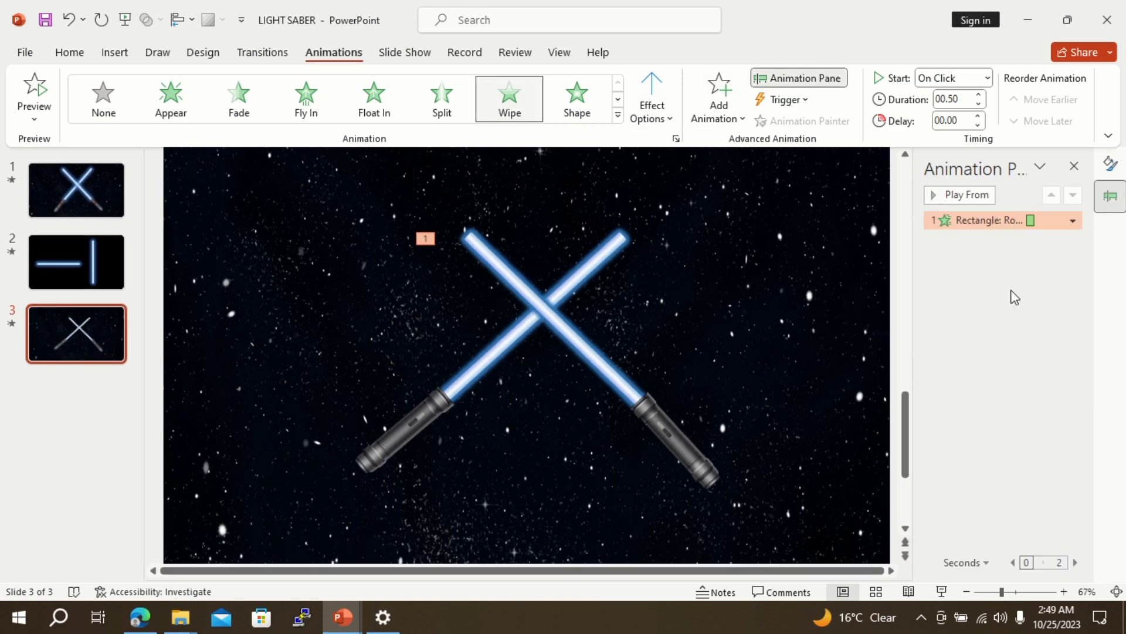
left_click(1073, 221)
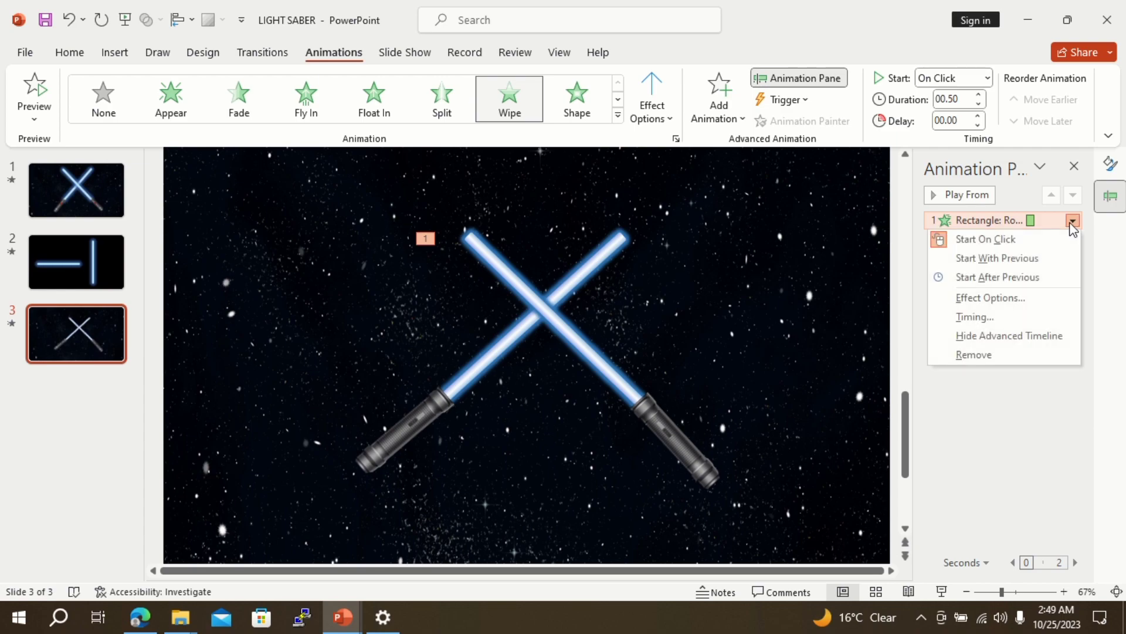
left_click(1054, 258)
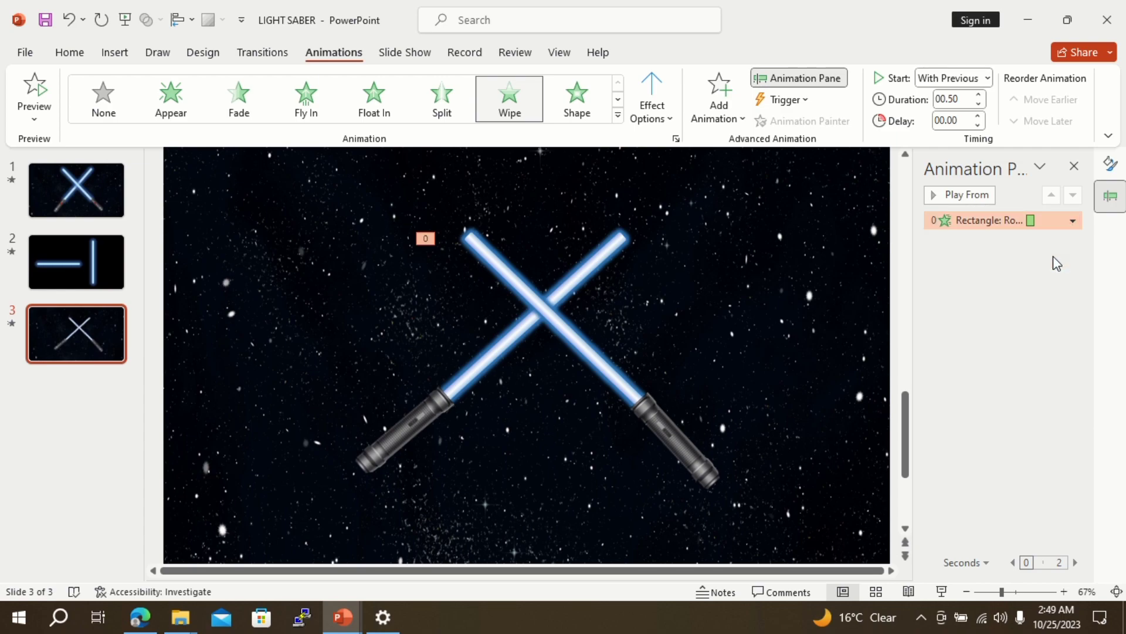
- Add the Arrow sound to the blade's Wipe effect
left_click(1072, 221)
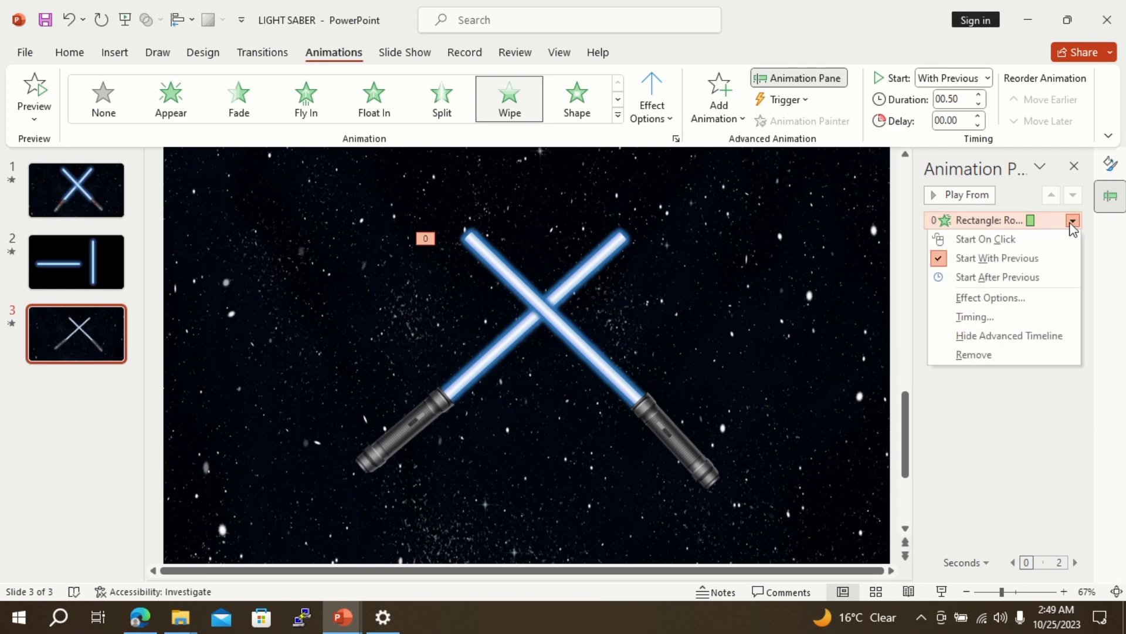
left_click(1006, 298)
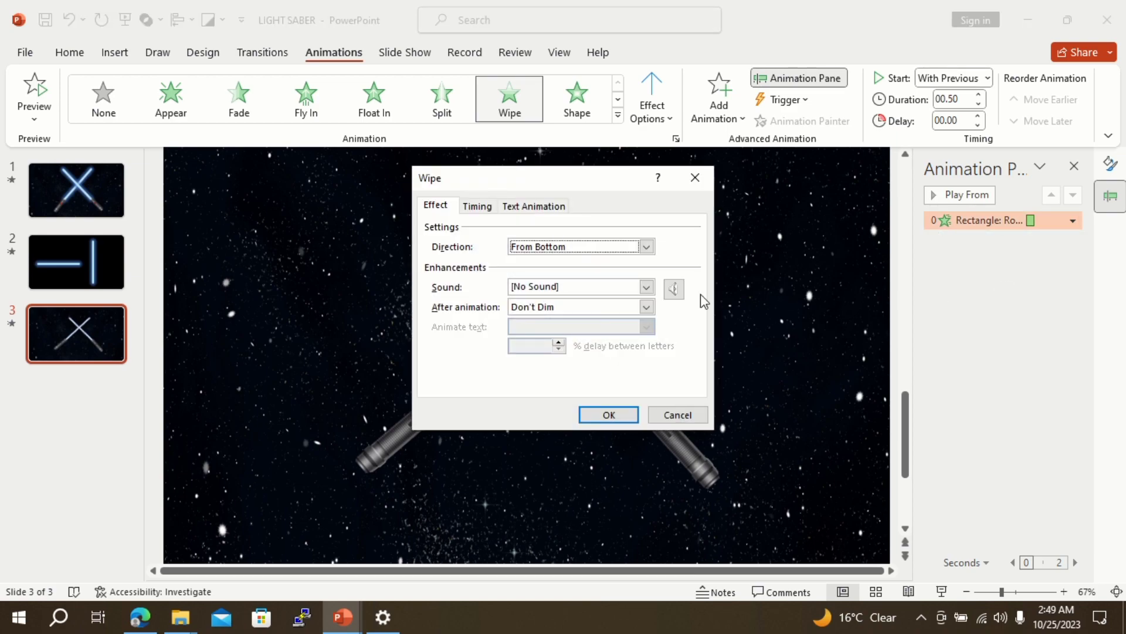
left_click(434, 209)
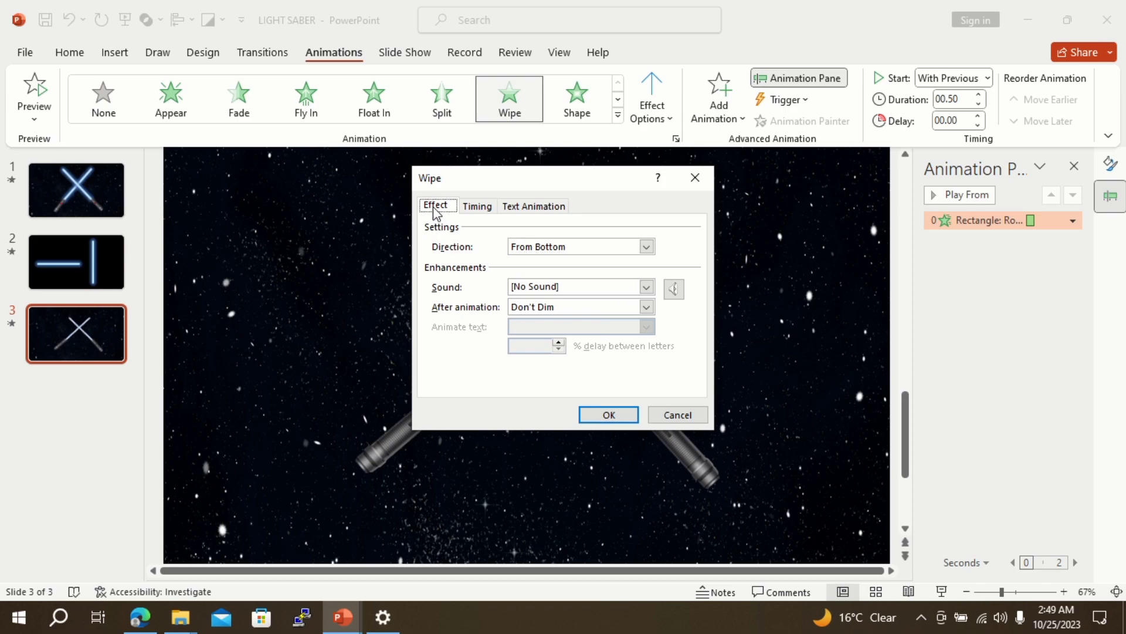
left_click(647, 288)
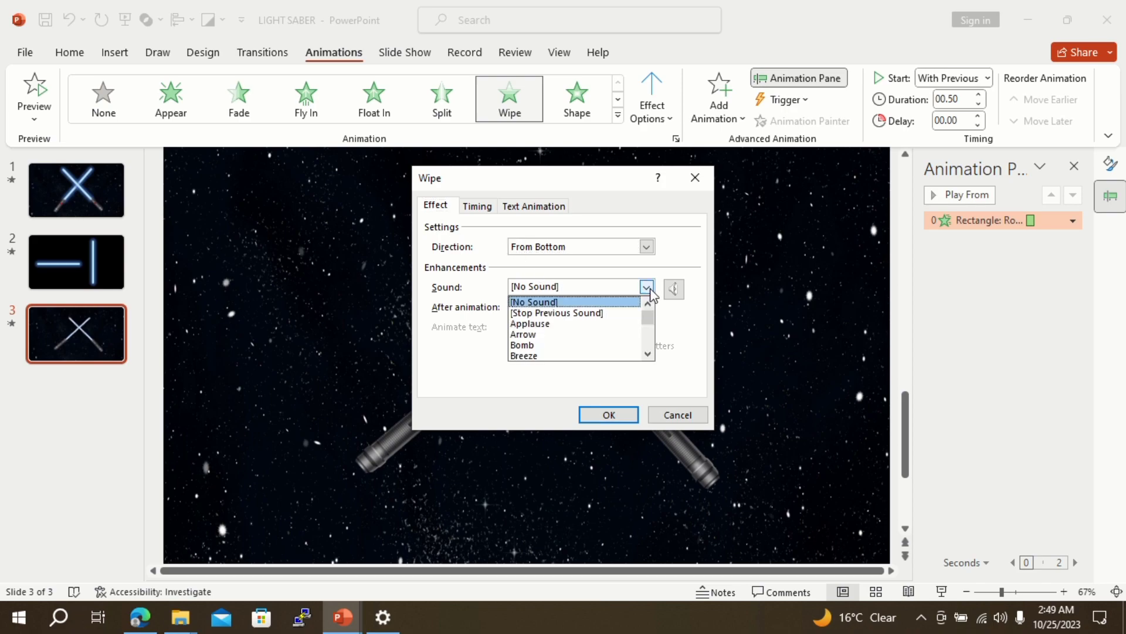
left_click(543, 335)
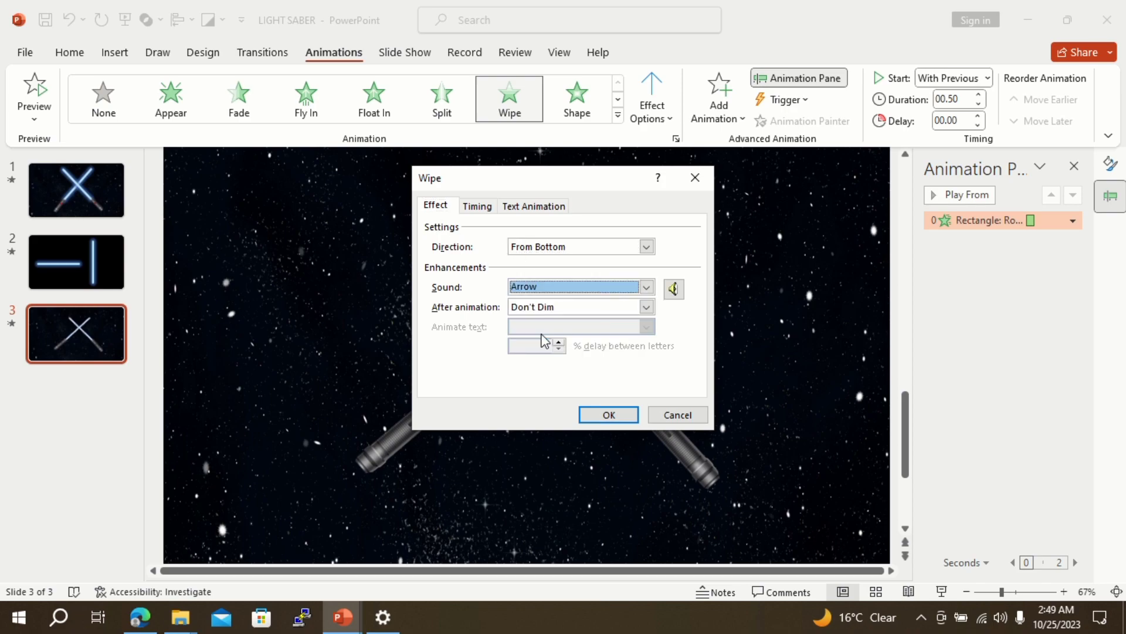
left_click(612, 414)
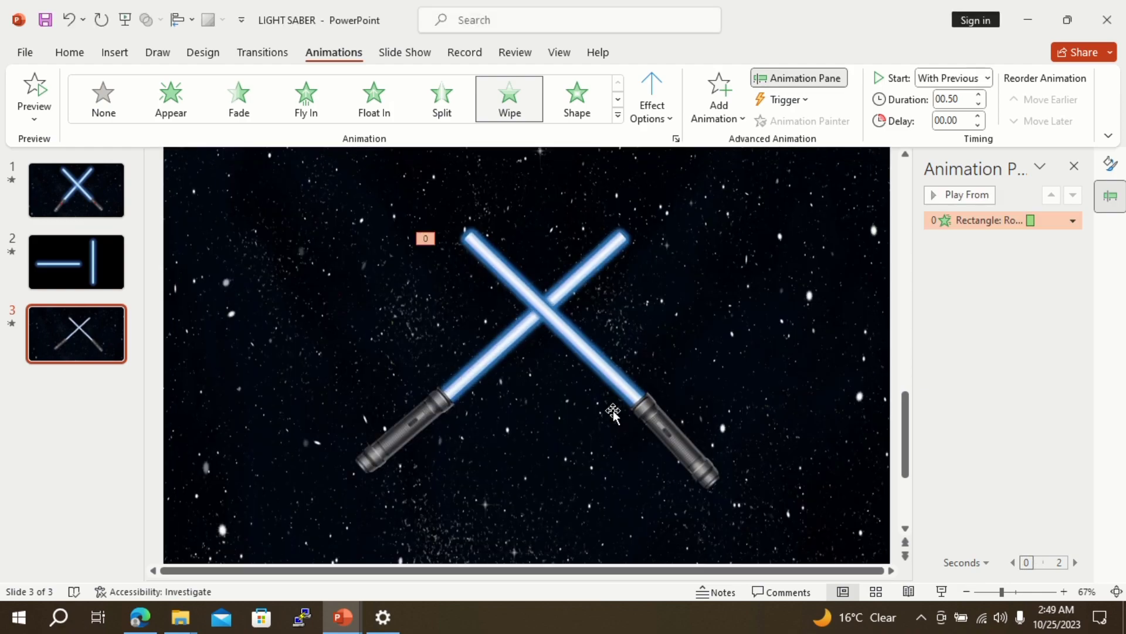
left_click(500, 354)
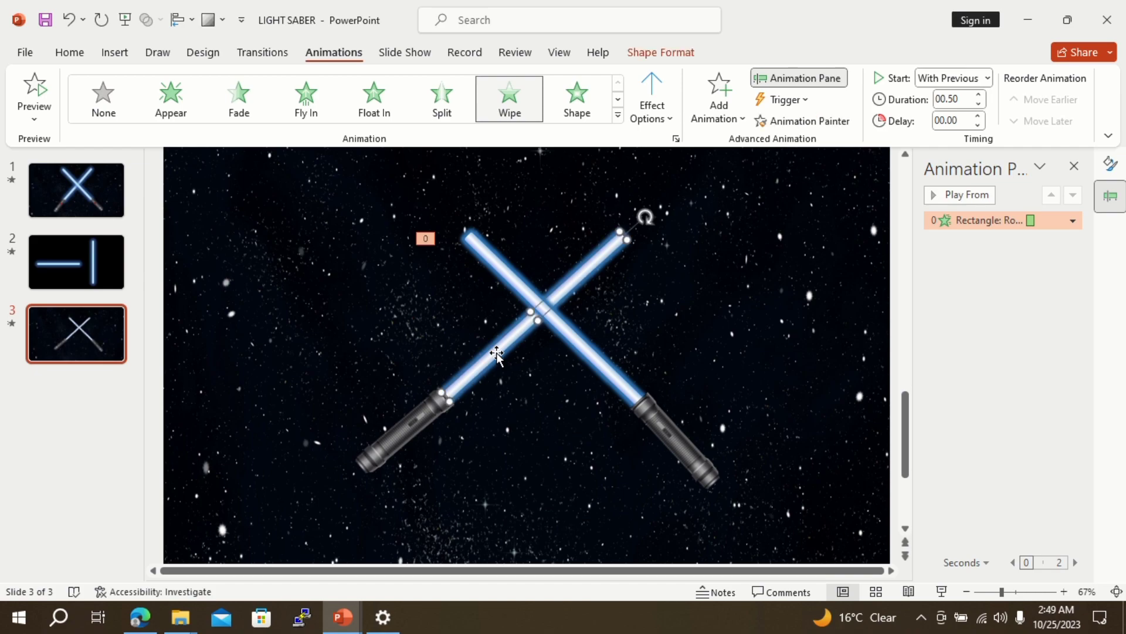
- Copy the Wipe animation to the second blade with Animation Painter and preview the slide show
left_click(808, 123)
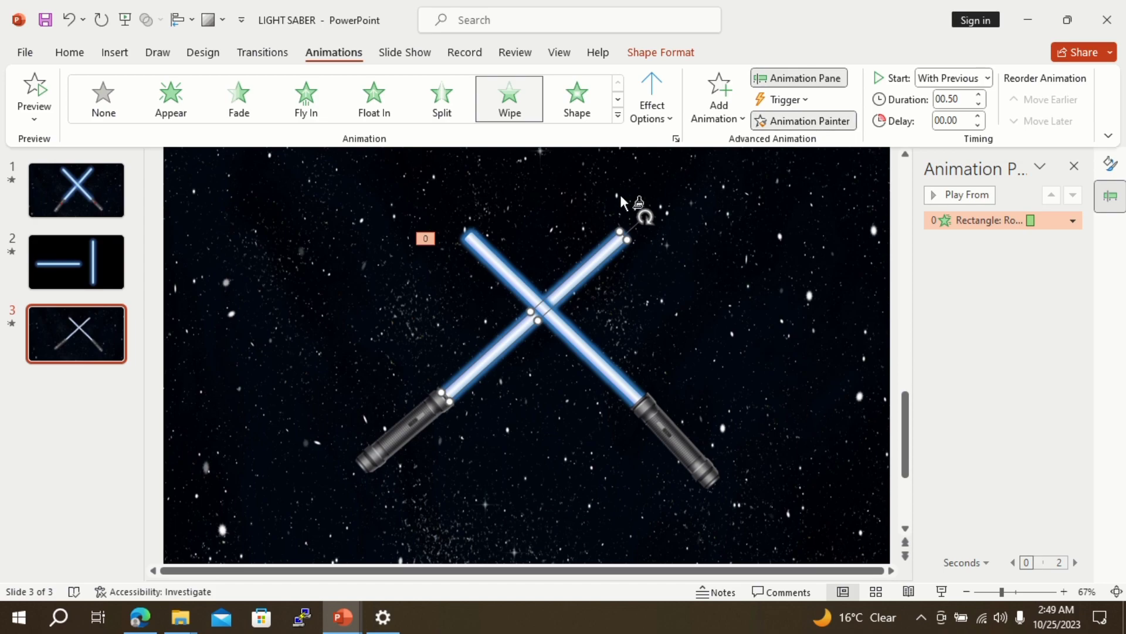
left_click(502, 269)
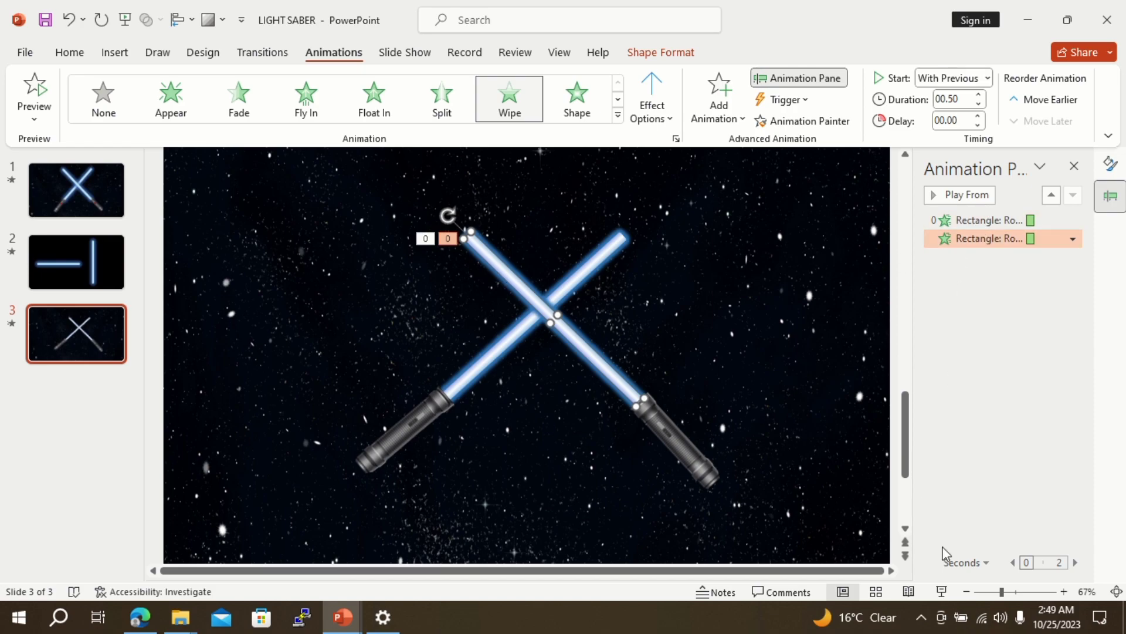
left_click(942, 593)
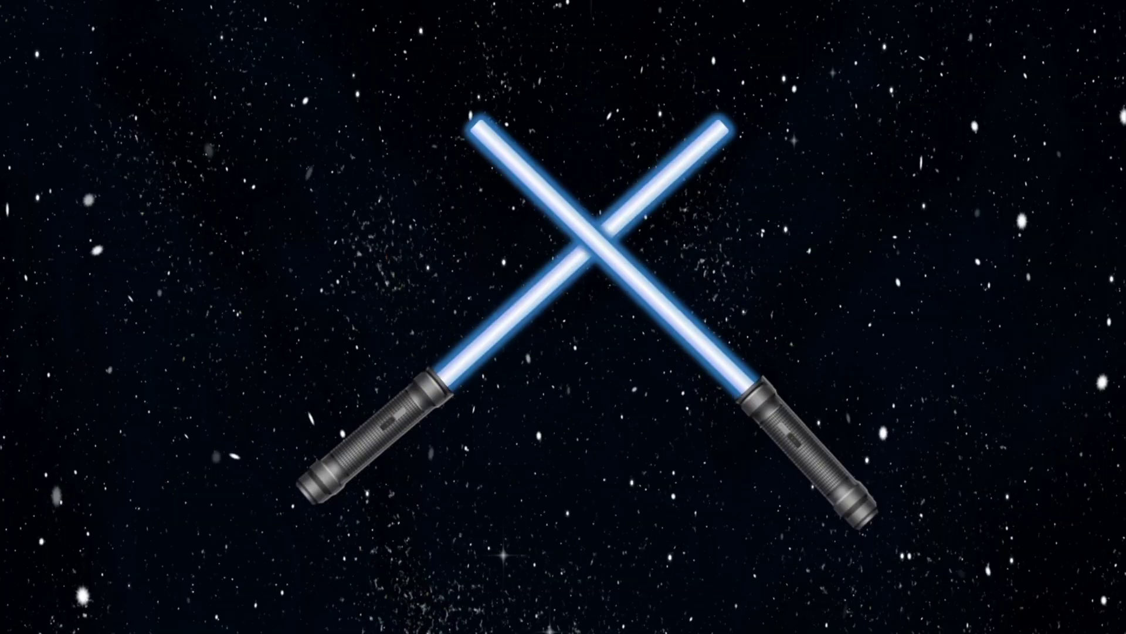
key("Escape")
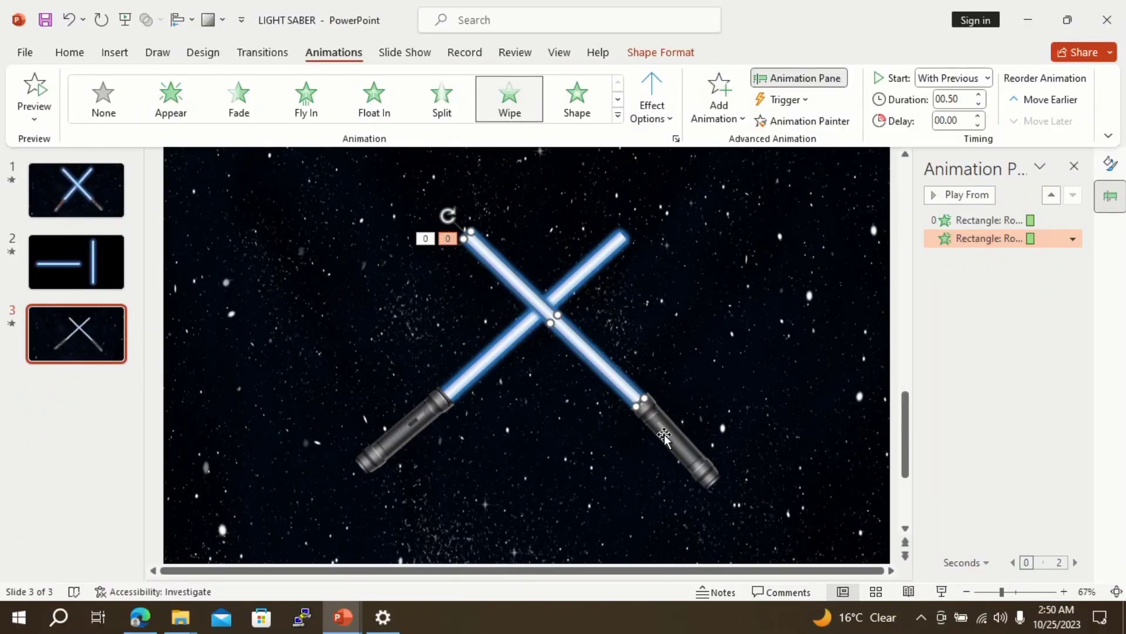
left_click(115, 52)
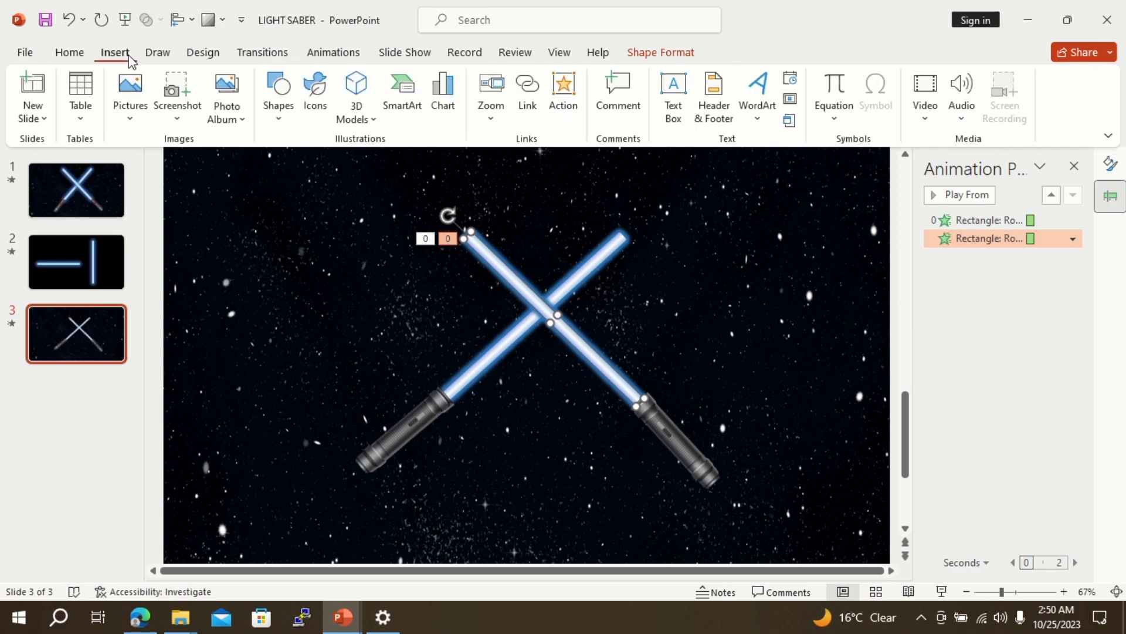
- Draw a small red rectangle button on the slide
left_click(274, 120)
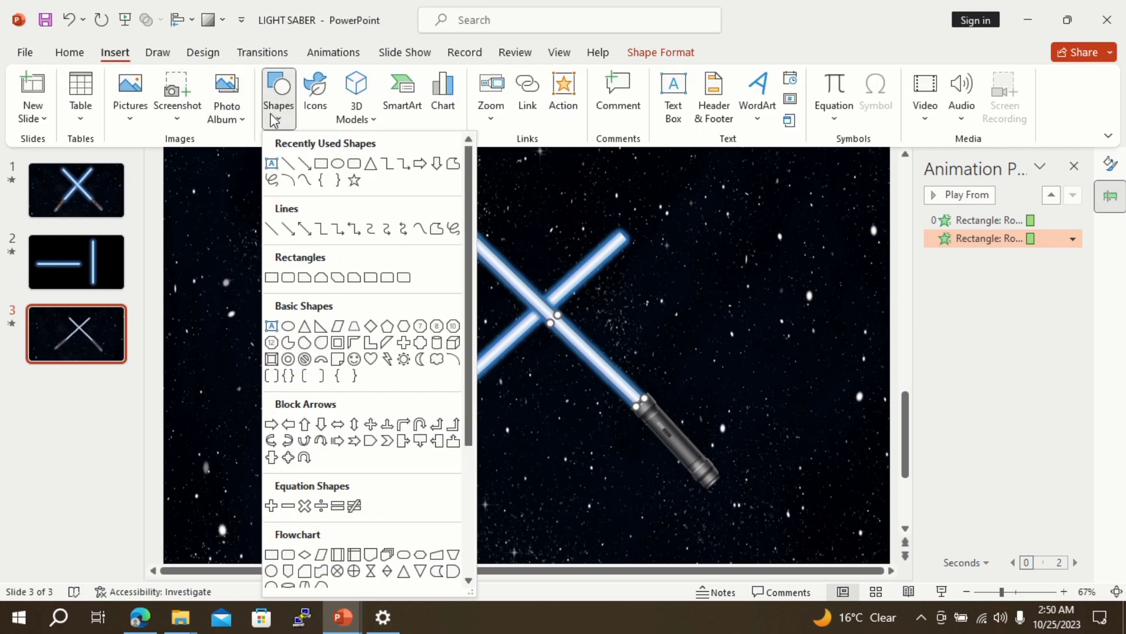
left_click(322, 162)
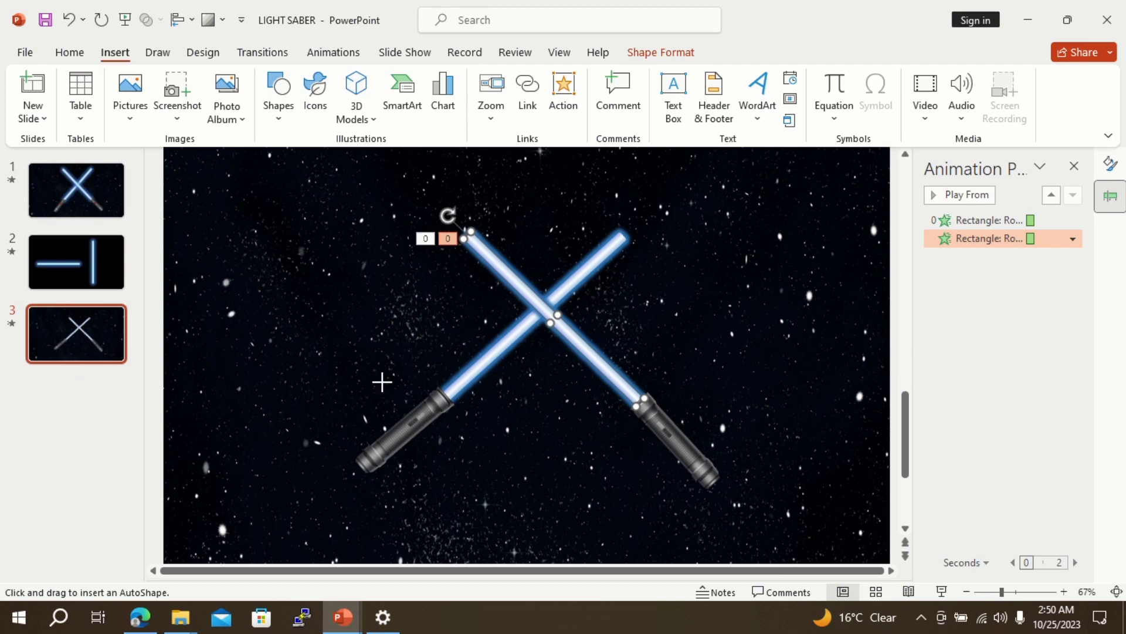
left_click_drag(382, 382, 391, 415)
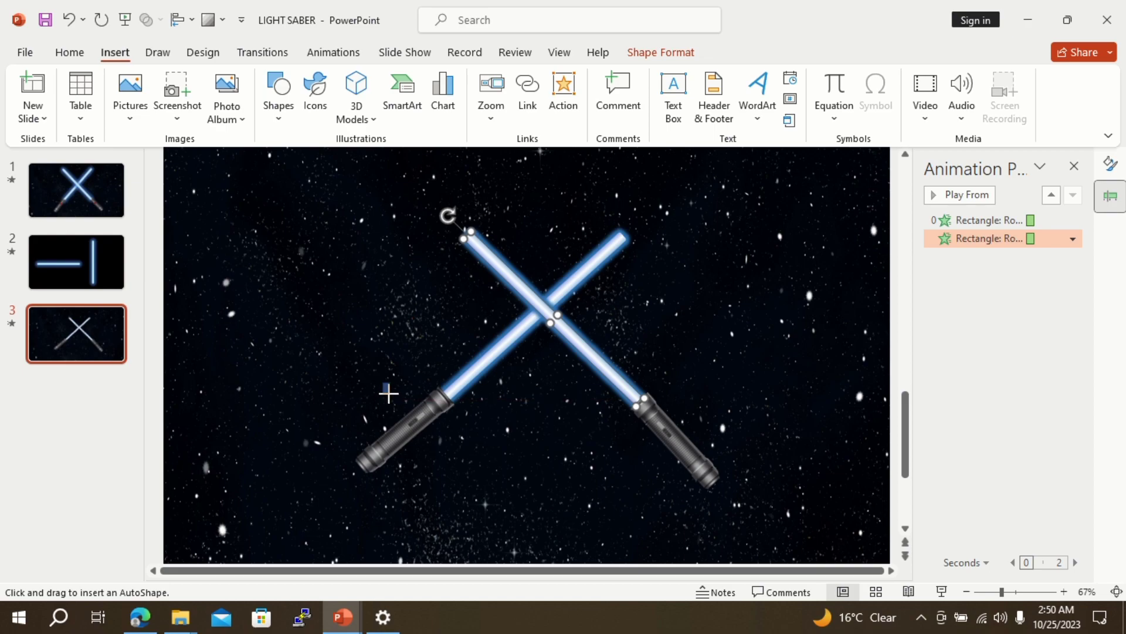
left_click_drag(387, 393, 385, 414)
key("ctrl+z")
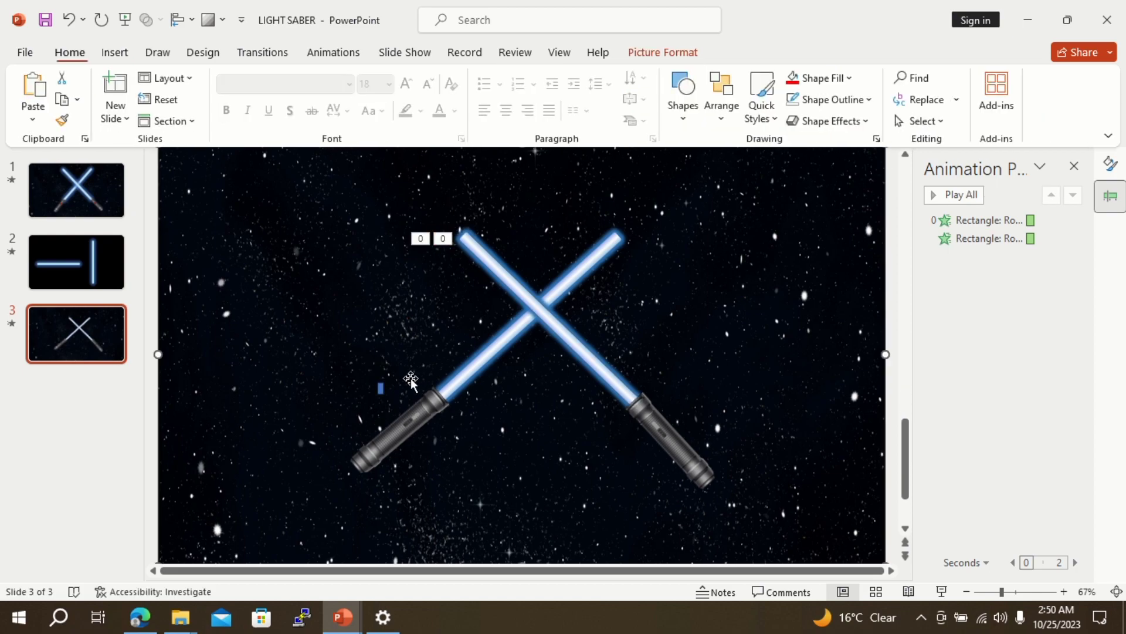
key("ctrl+y")
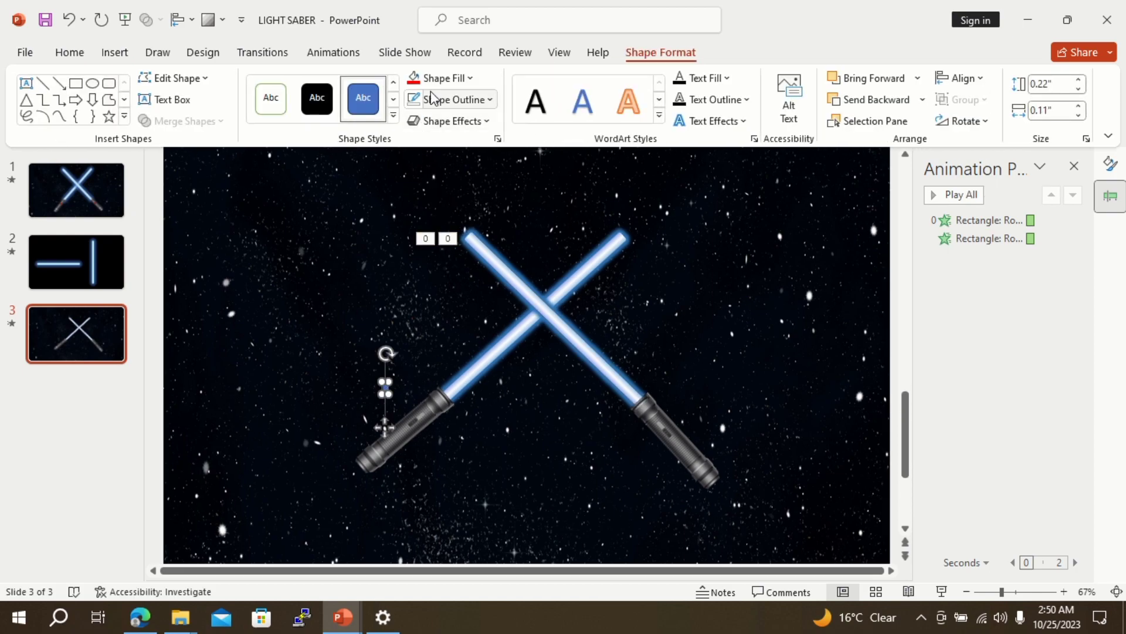
- Set the button to No Outline and move it onto the left hilt
left_click(468, 100)
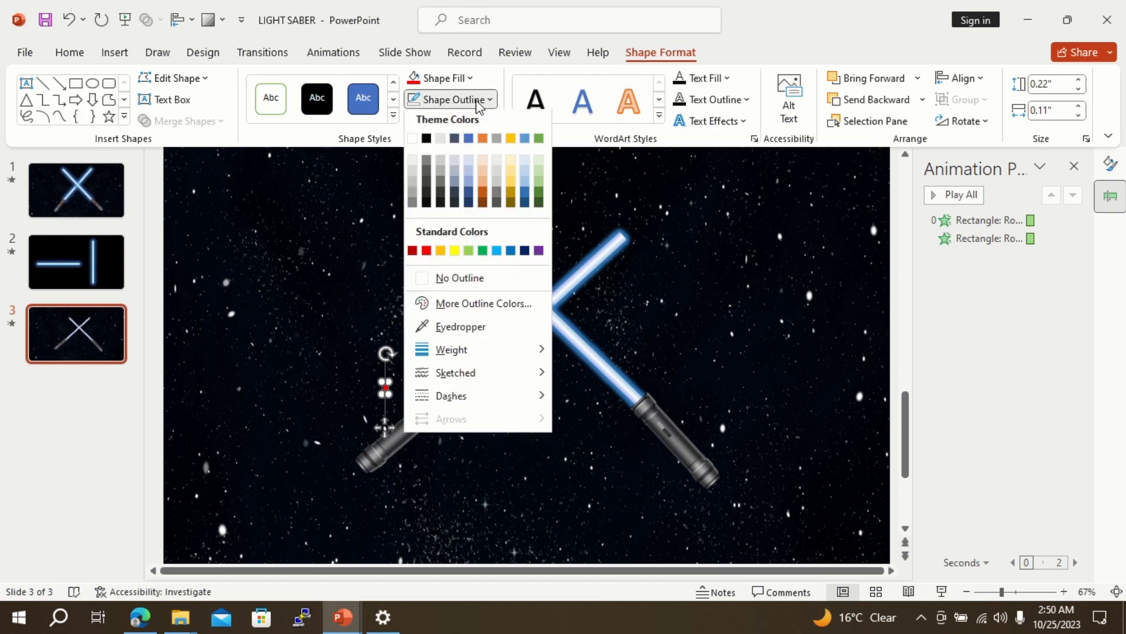
left_click(449, 282)
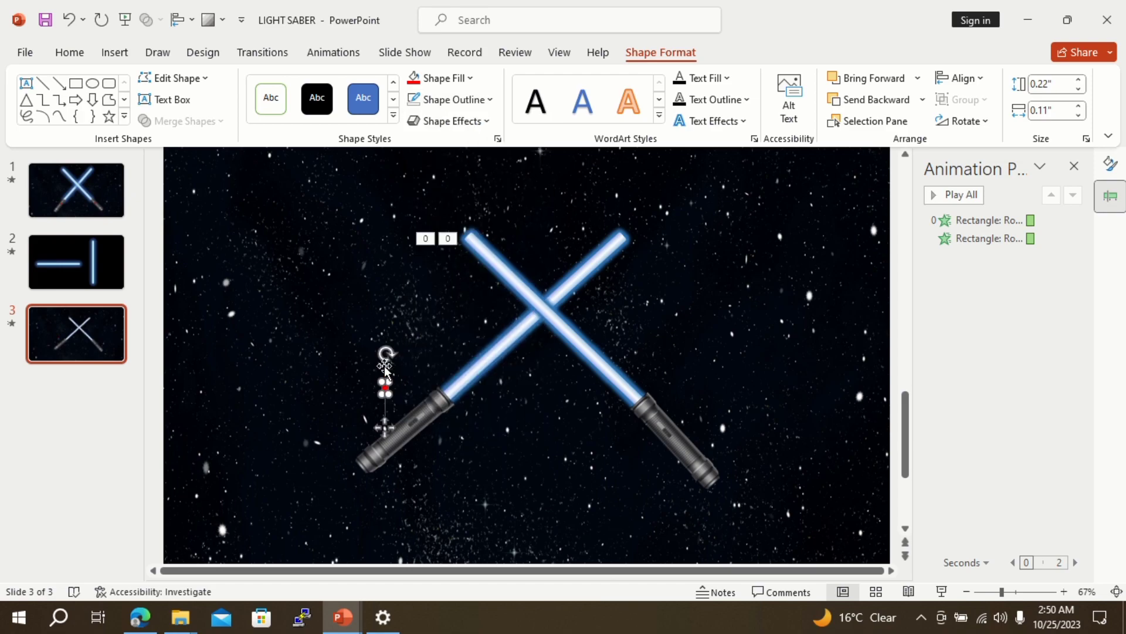
left_click_drag(385, 379, 410, 420)
right_click(413, 415)
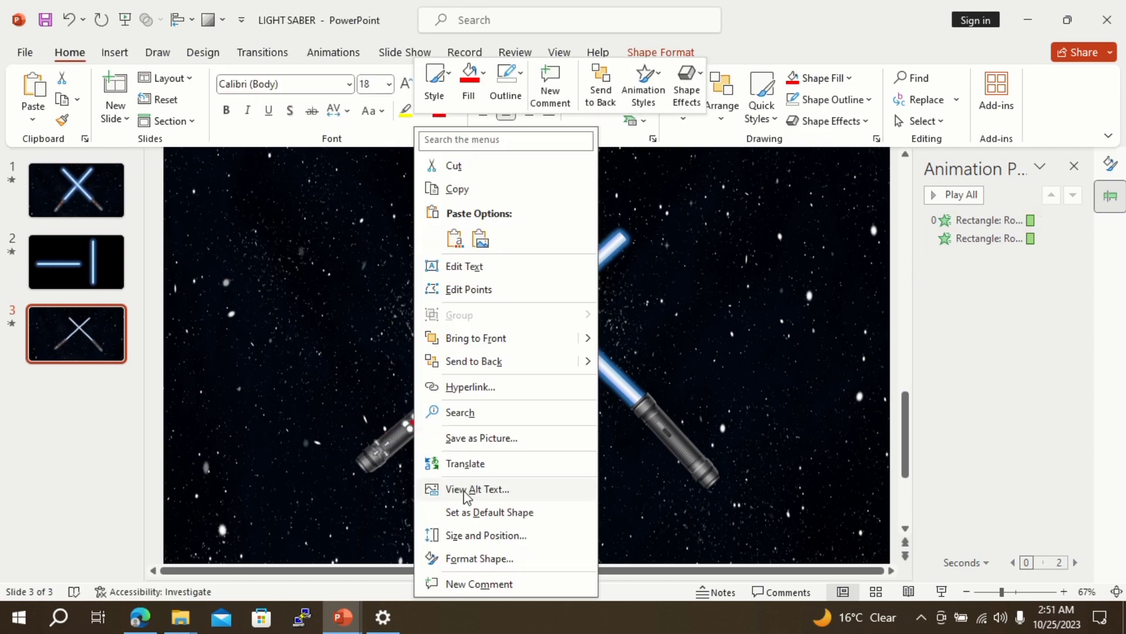
- Give the hilt button a red glow of size 8 pt
left_click(470, 555)
left_click(920, 224)
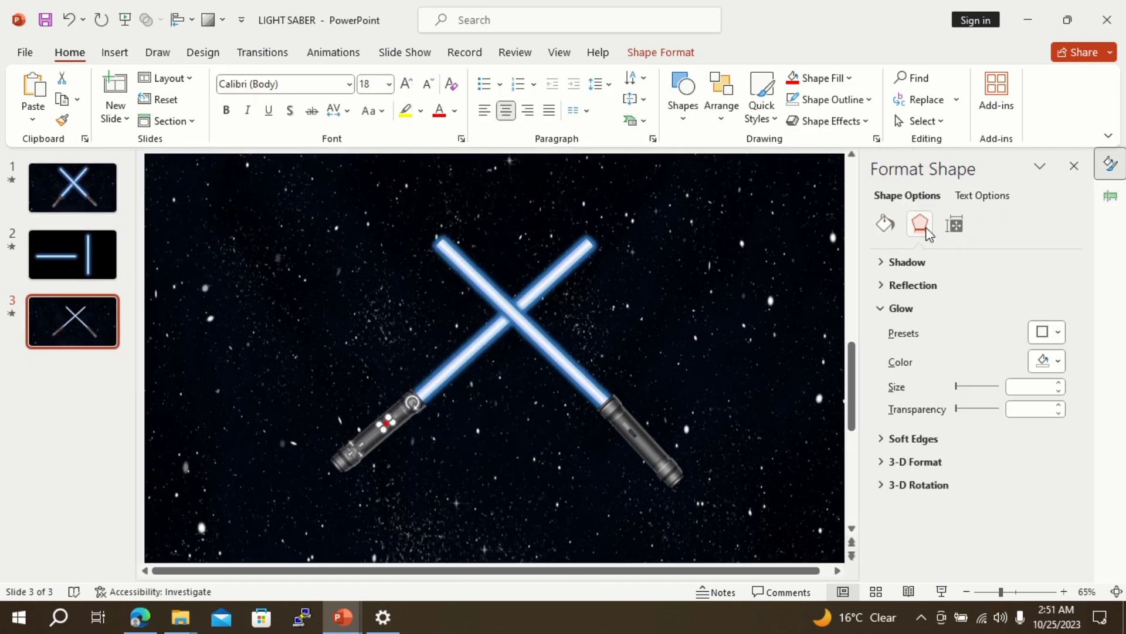
left_click(1048, 334)
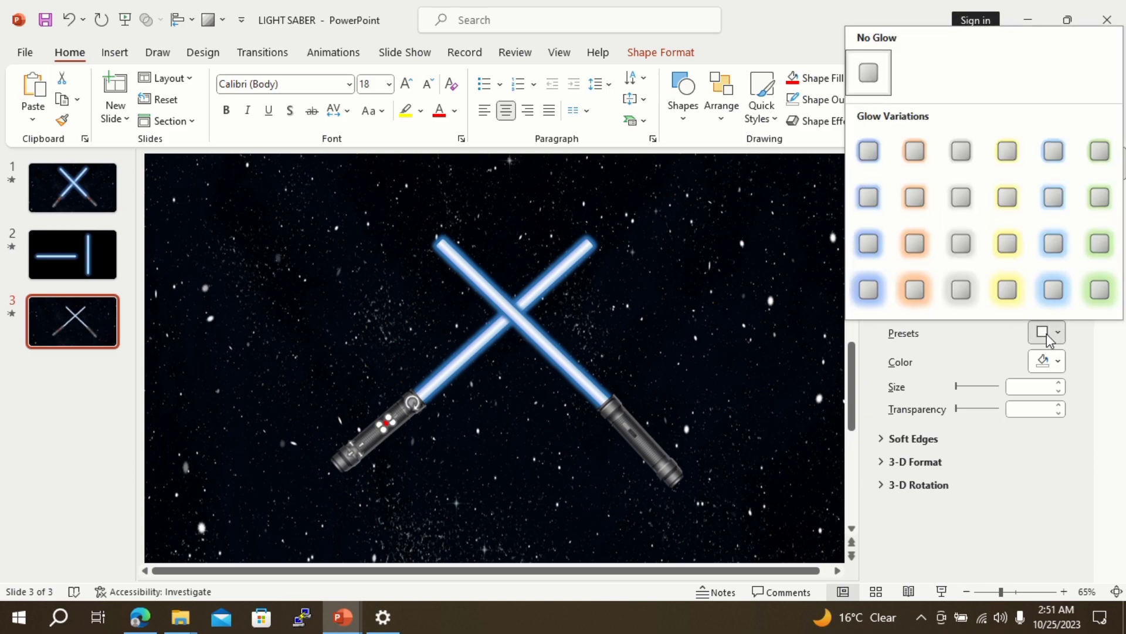
left_click(1049, 336)
left_click(1053, 365)
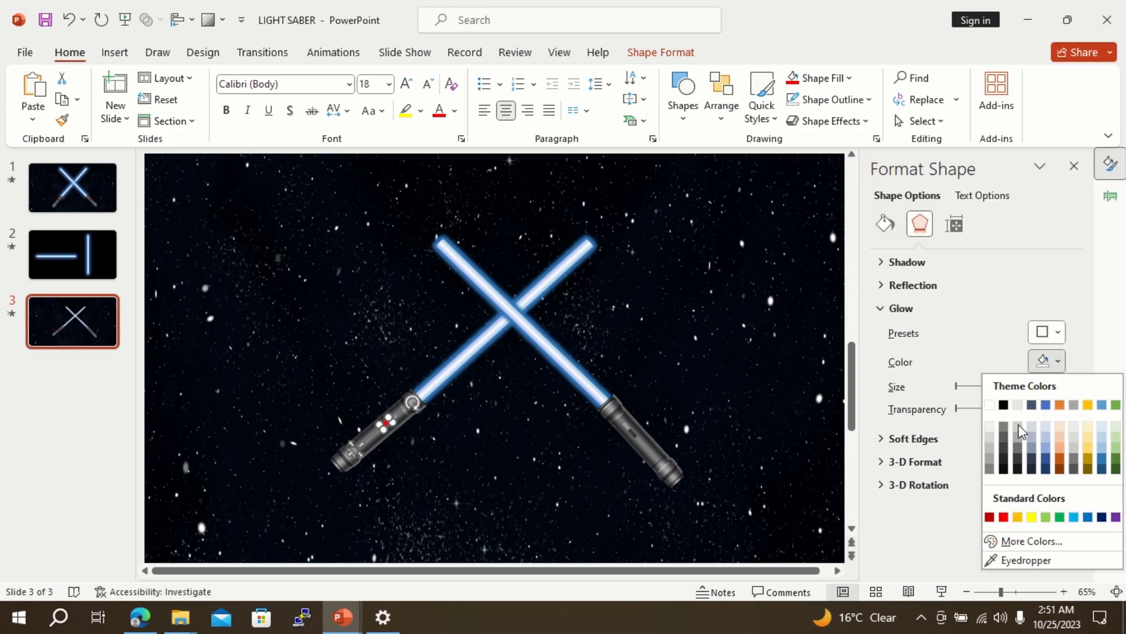
left_click(1003, 518)
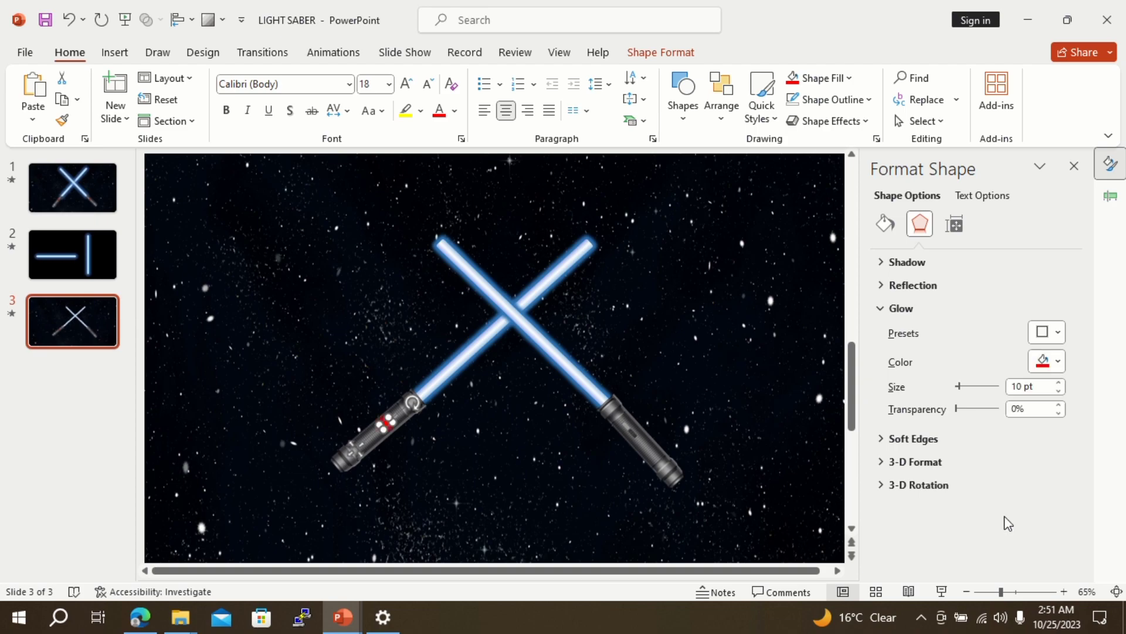
left_click(1050, 363)
left_click(968, 408)
left_click(958, 387)
- Duplicate the glowing button and place the copy on the right hilt
left_click(387, 424)
key("ctrl+v")
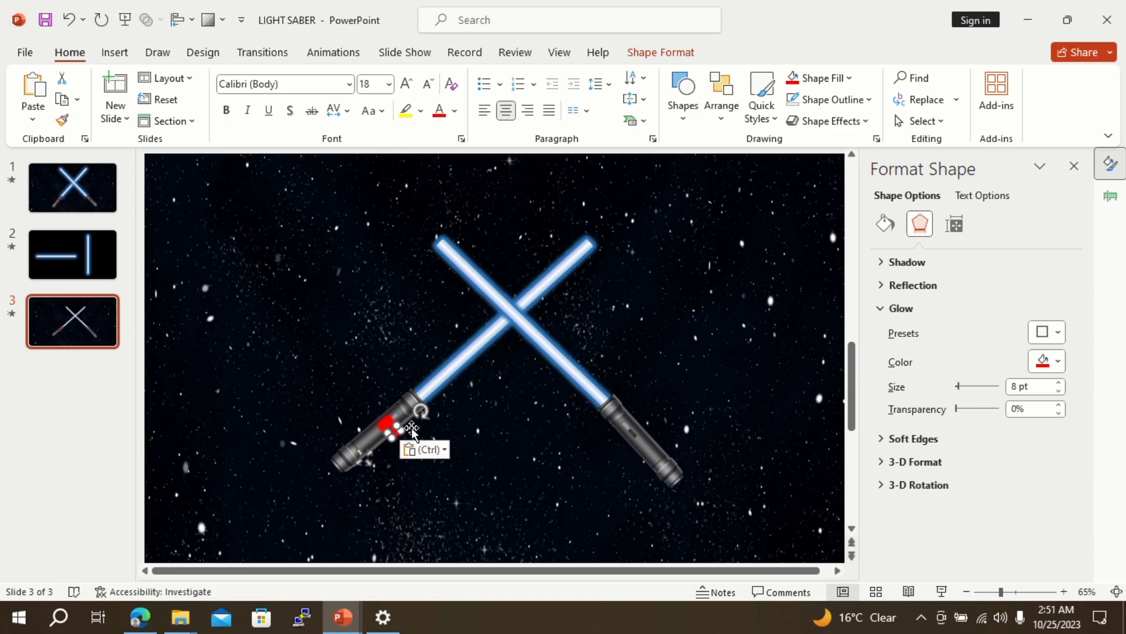
left_click(404, 427)
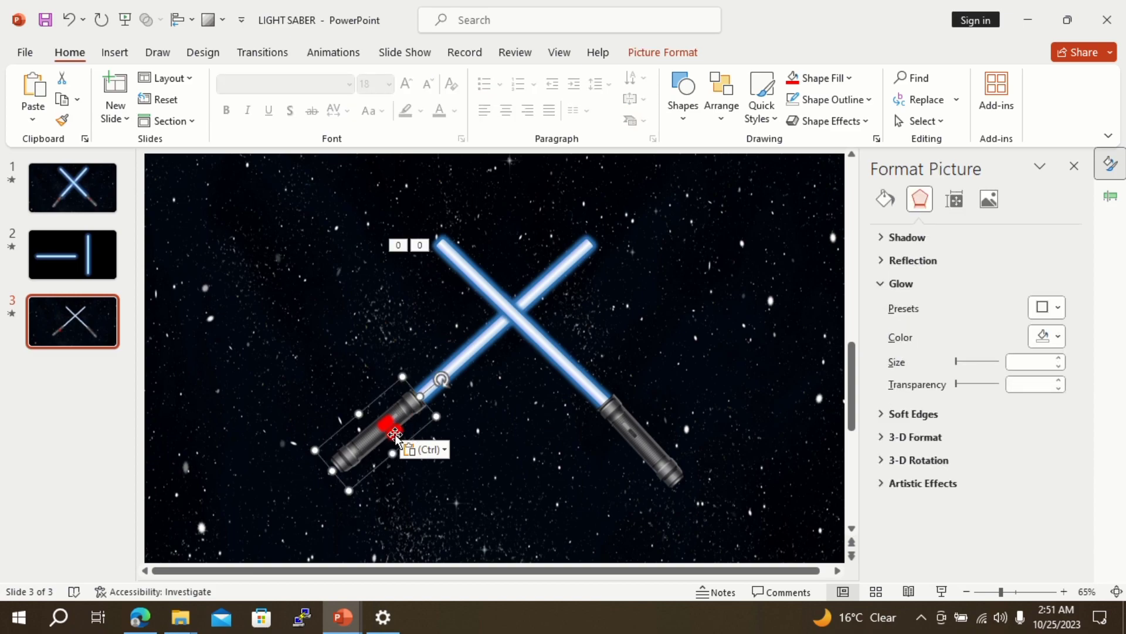
left_click(394, 434)
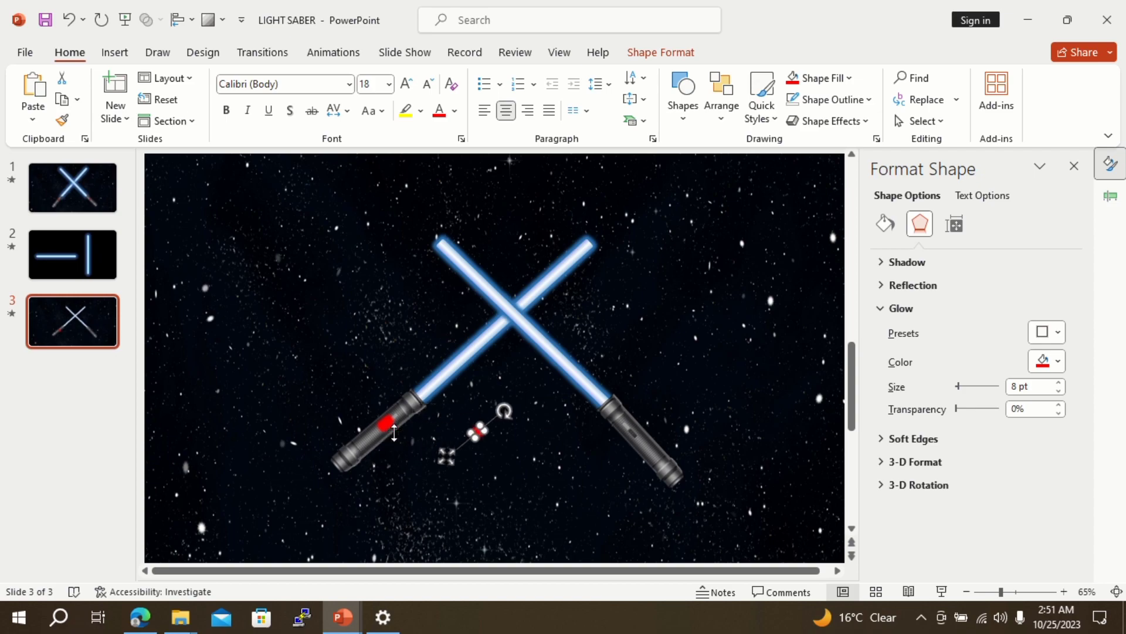
left_click_drag(395, 434, 640, 446)
left_click(676, 436)
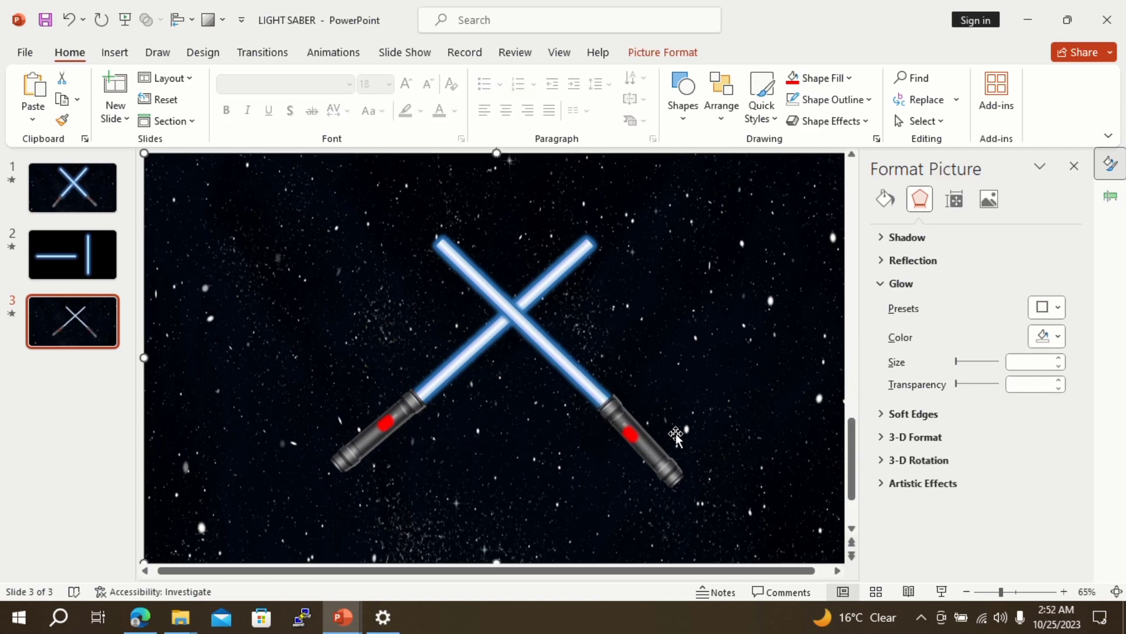
- Select both red hilt buttons together
left_click(630, 434)
left_click(611, 410)
left_click(386, 424)
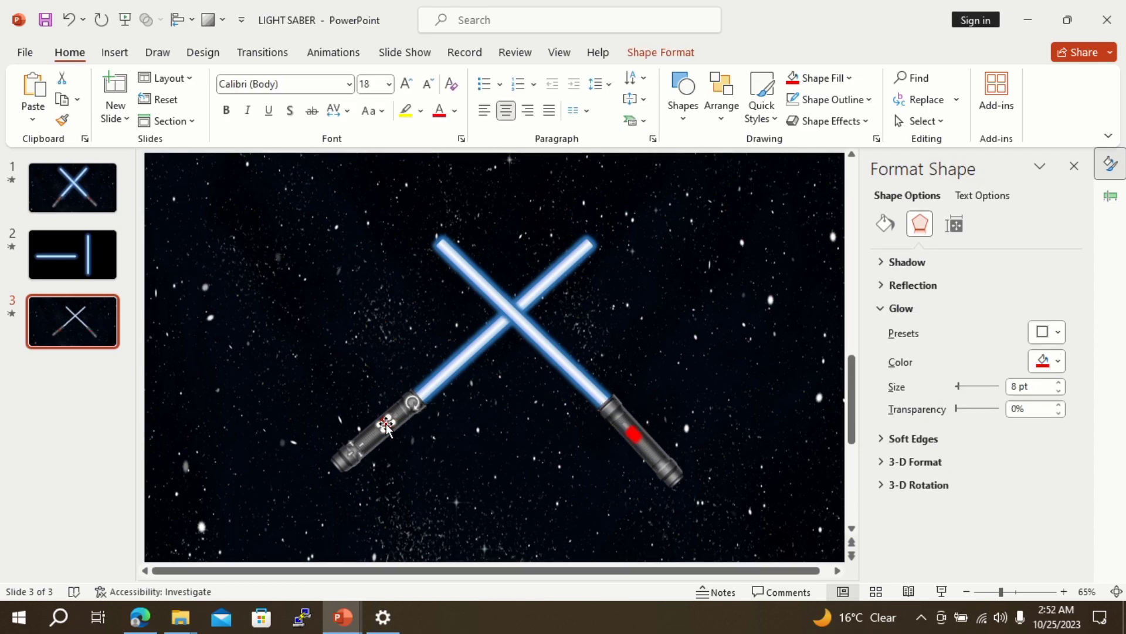
left_click(340, 52)
left_click(385, 424)
left_click(638, 435)
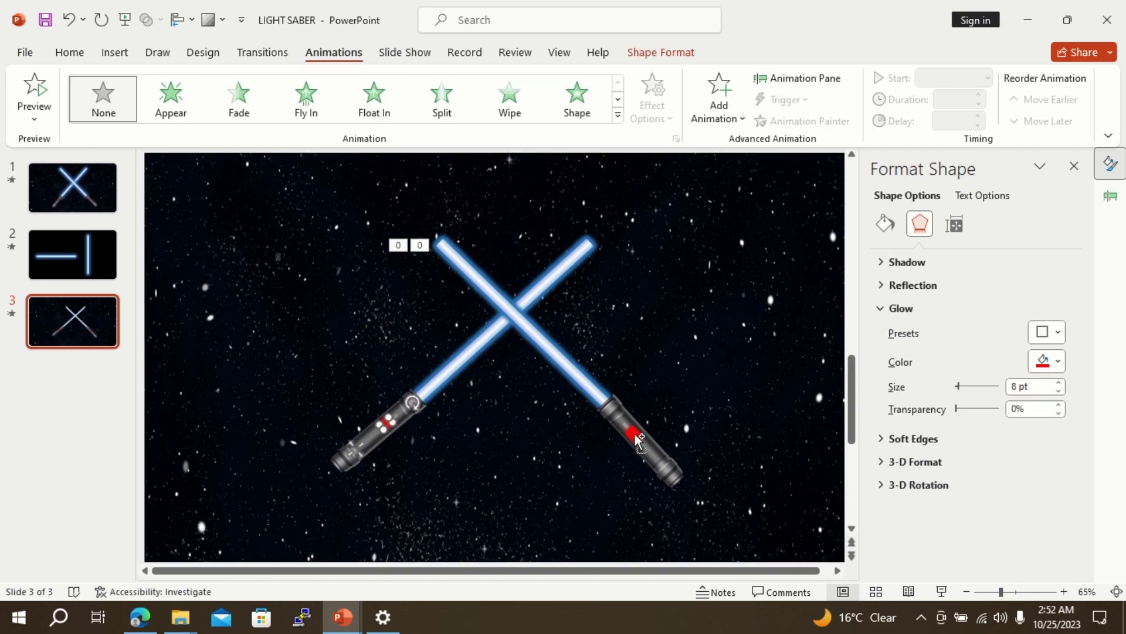
- Give both red buttons an Appear animation that starts With Previous
left_click(636, 436, "shift")
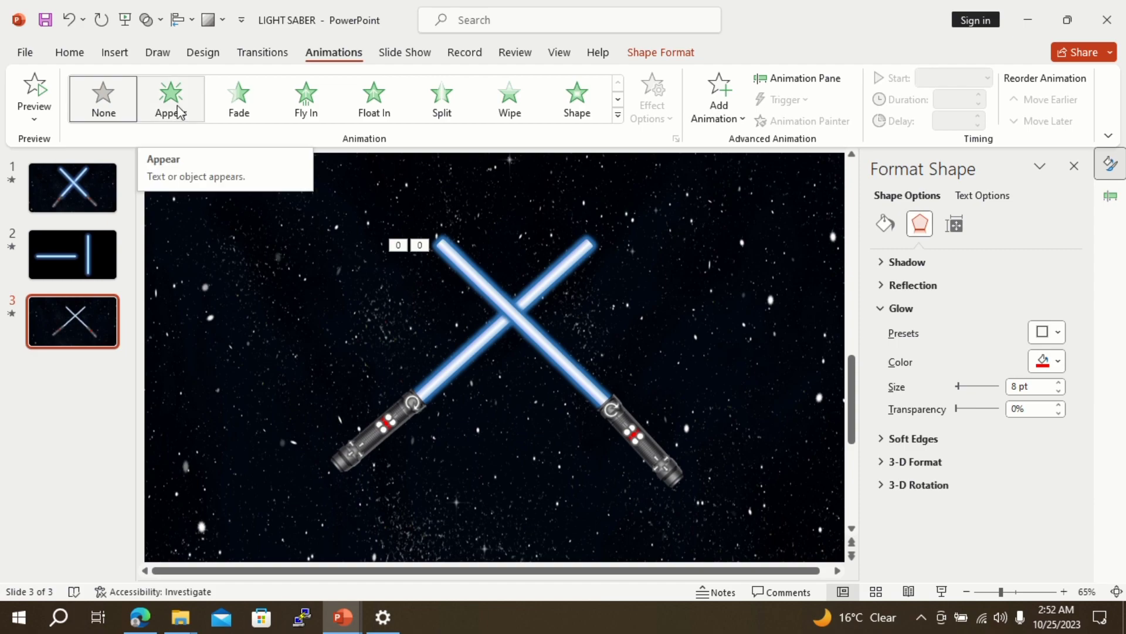
left_click(798, 78)
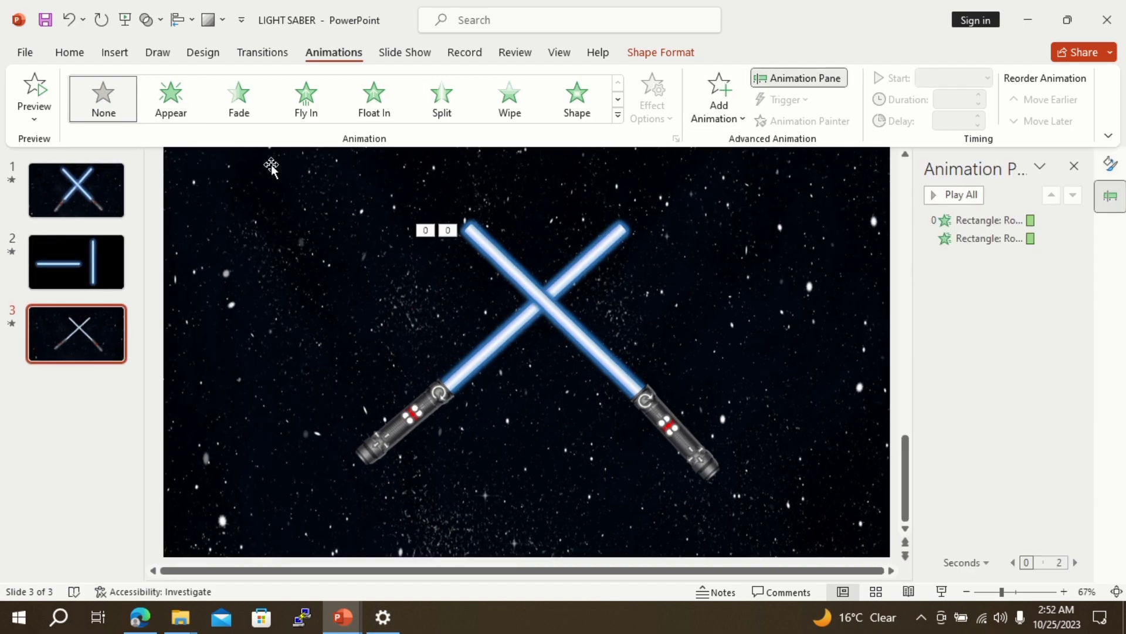
left_click(182, 107)
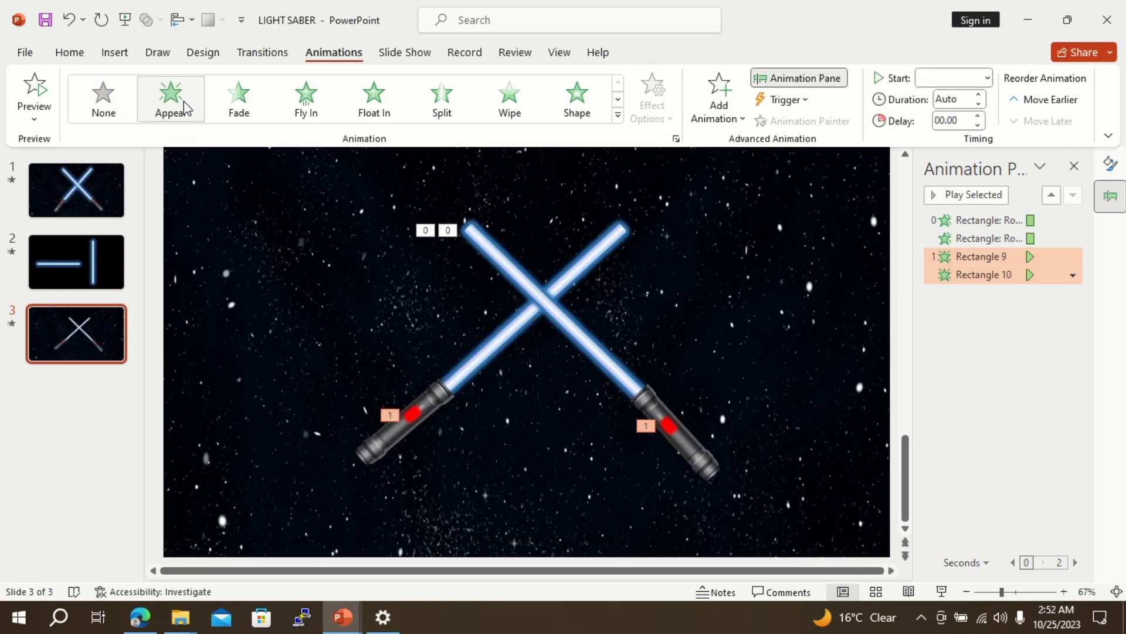
left_click(1073, 275)
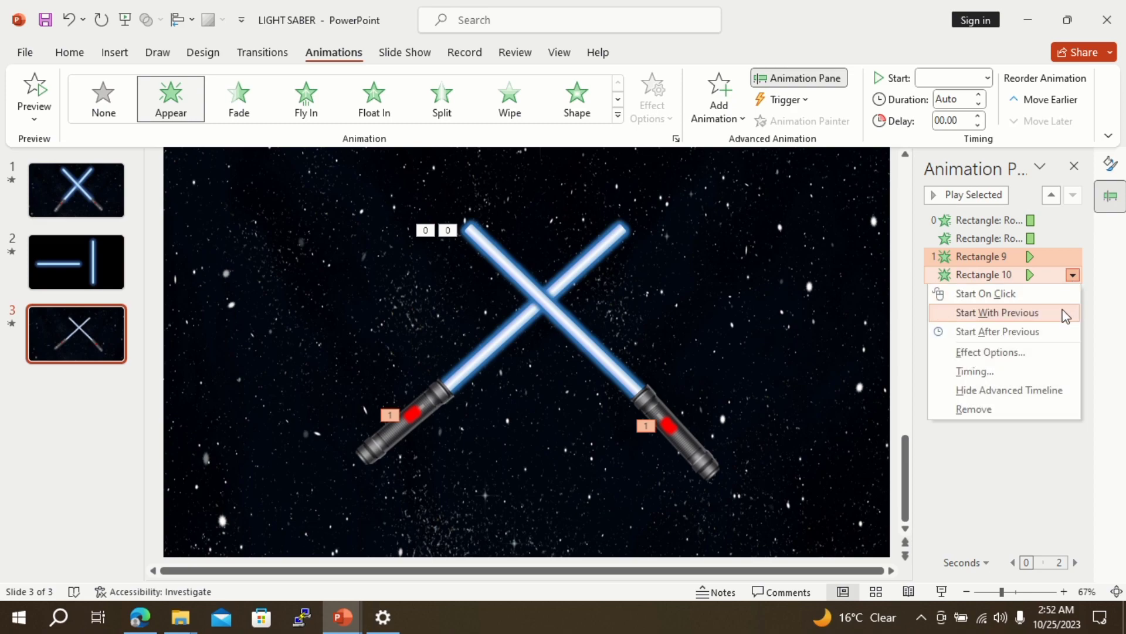
left_click(997, 313)
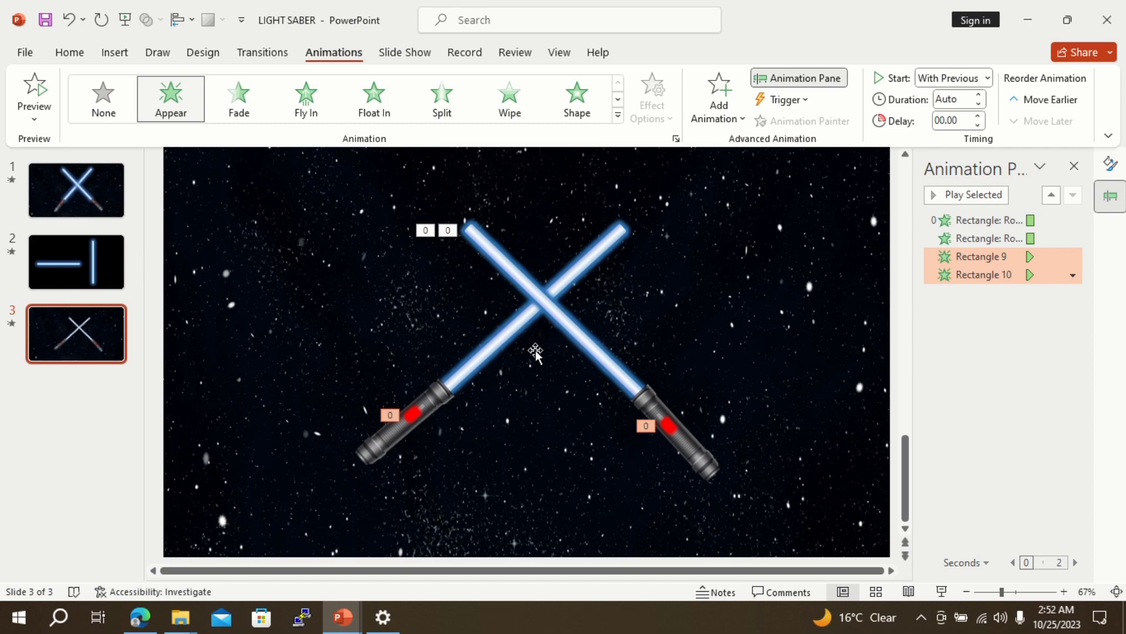
- Set the delay of both button animations to 0.75 seconds
left_click(490, 352)
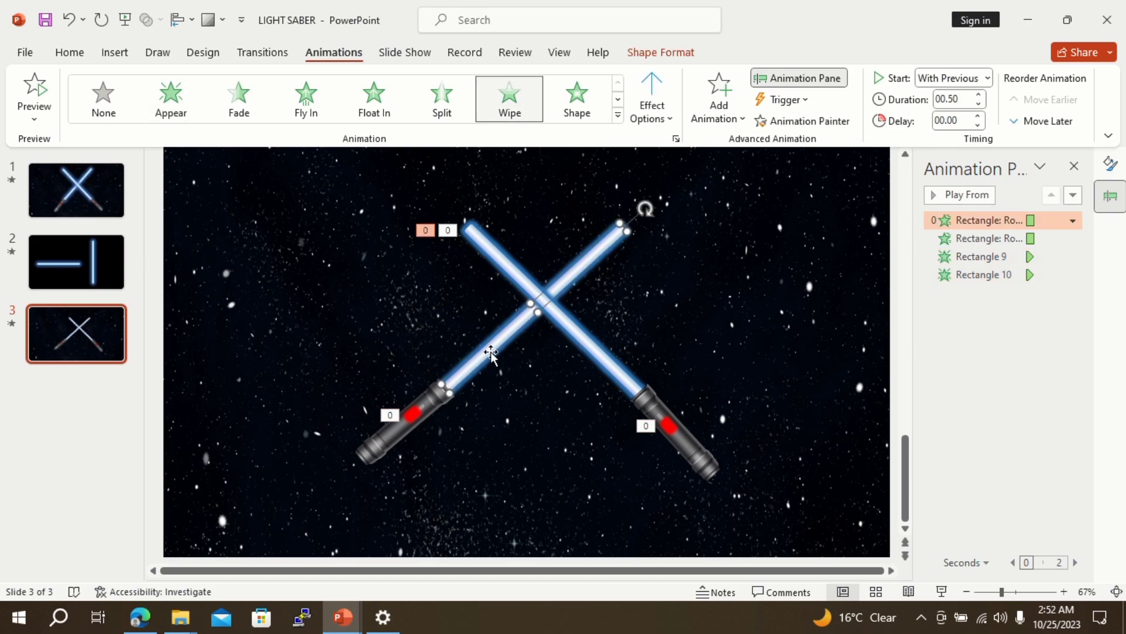
left_click(600, 353, "shift")
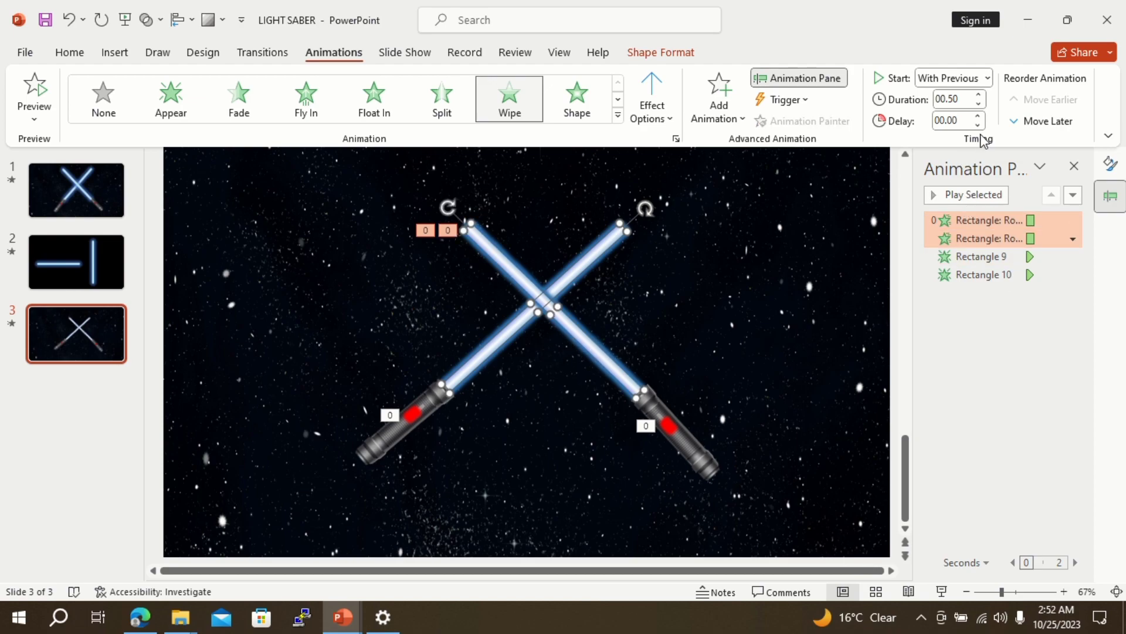
left_click(697, 362)
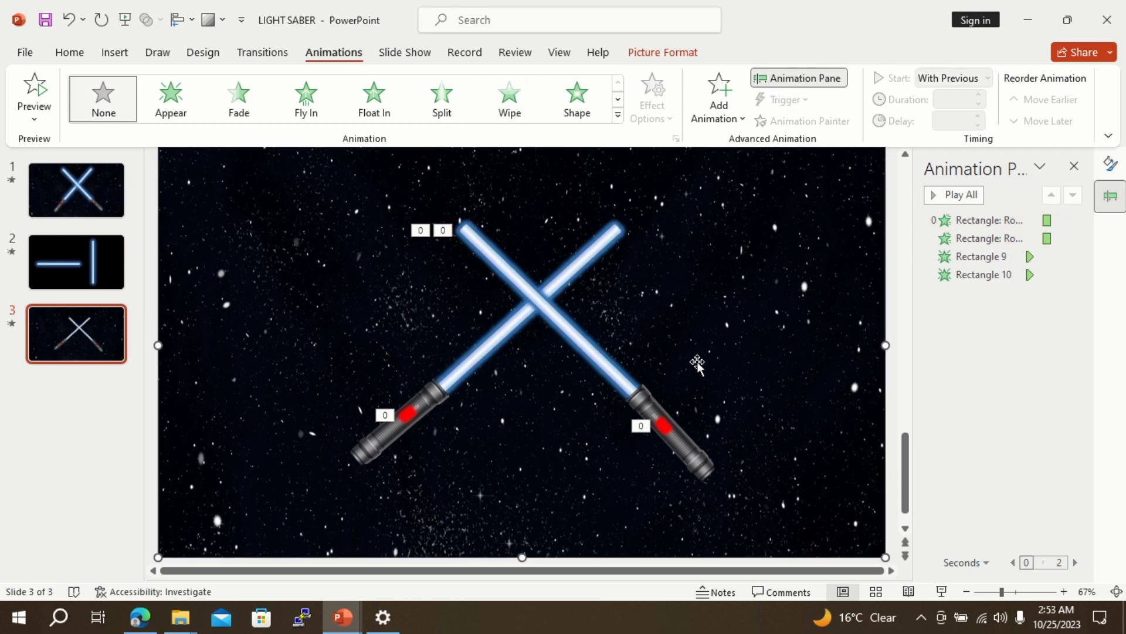
left_click(406, 413)
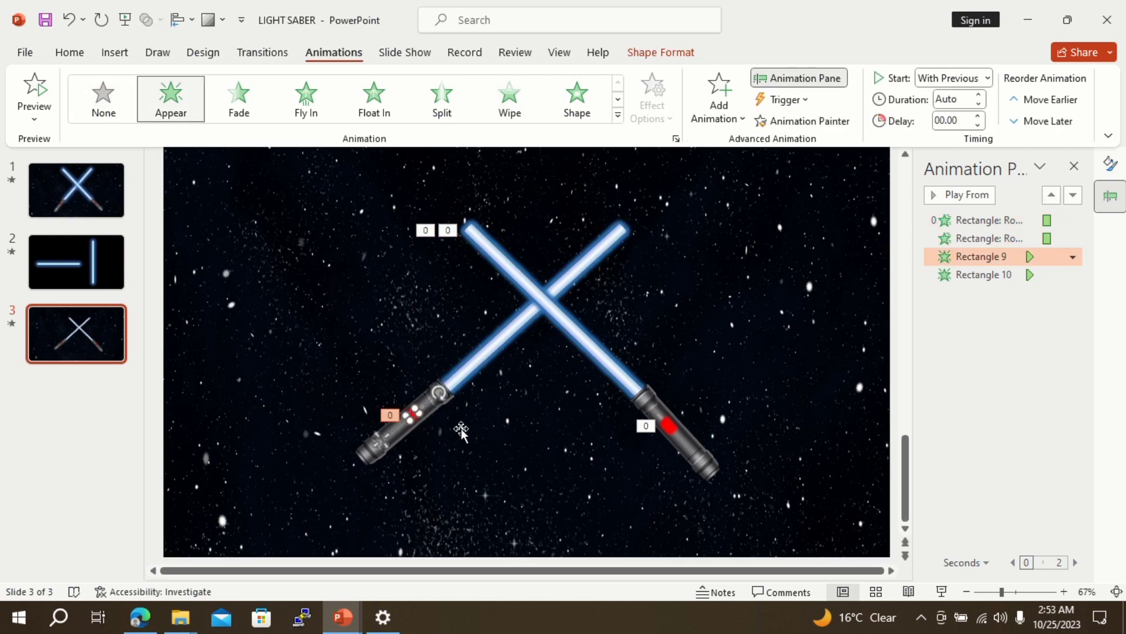
left_click(673, 431, "shift")
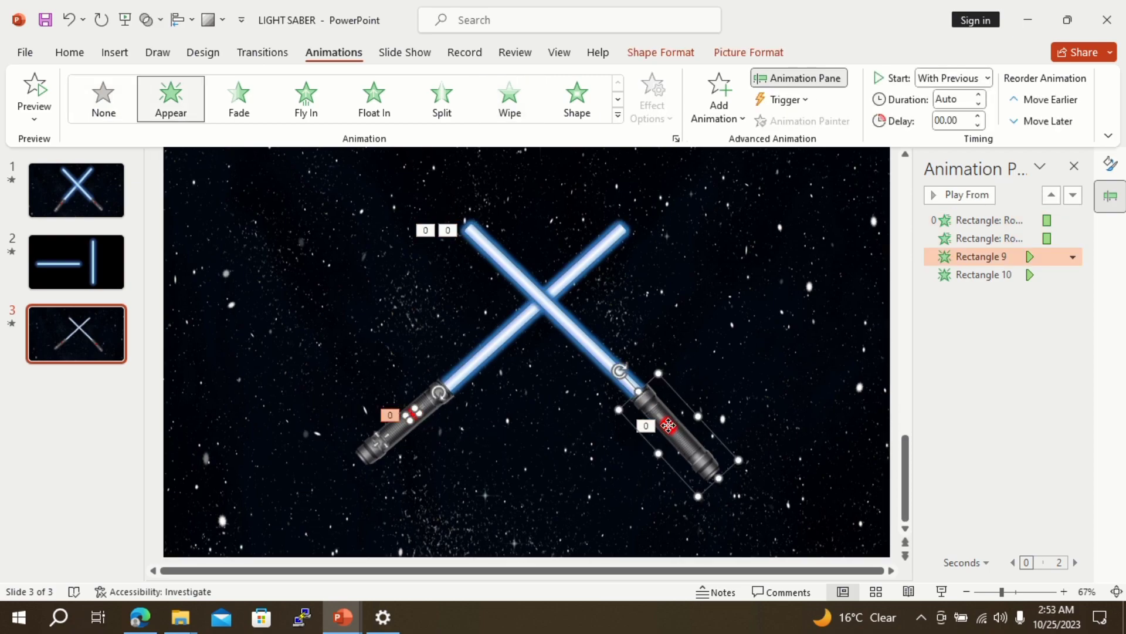
left_click(983, 274, "shift")
left_click(978, 116)
left_click(978, 117)
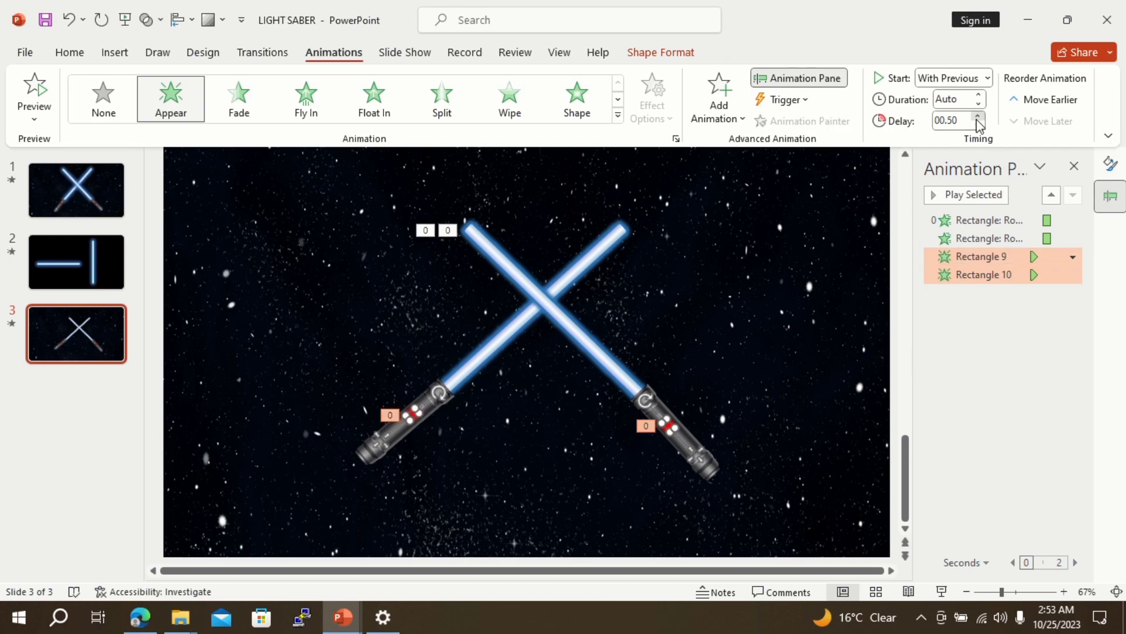
left_click(978, 117)
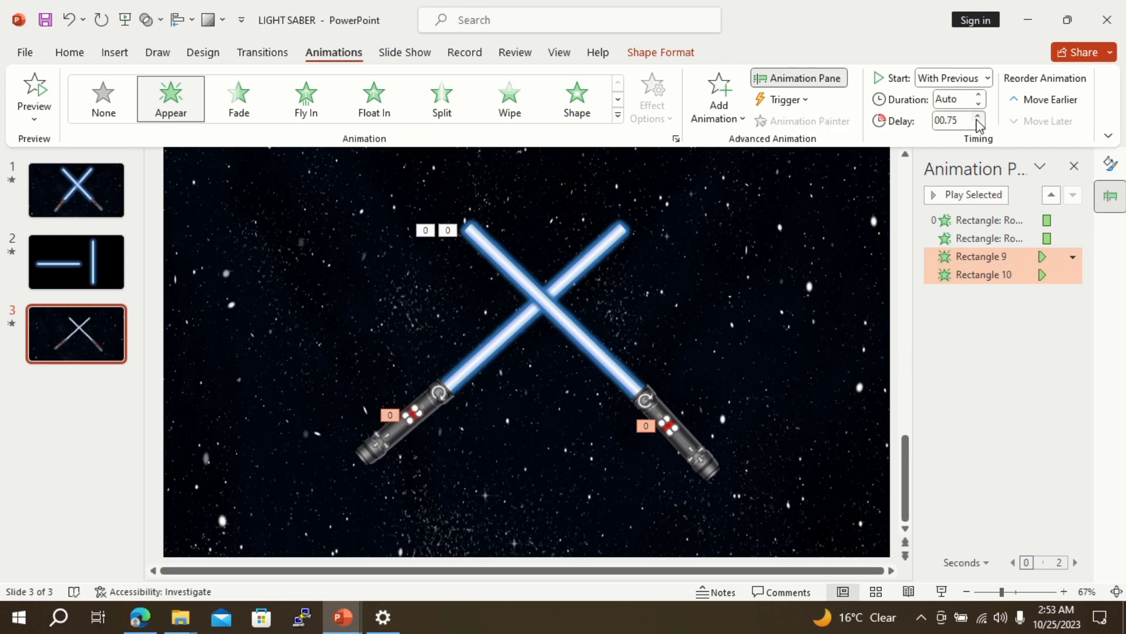
left_click(660, 332)
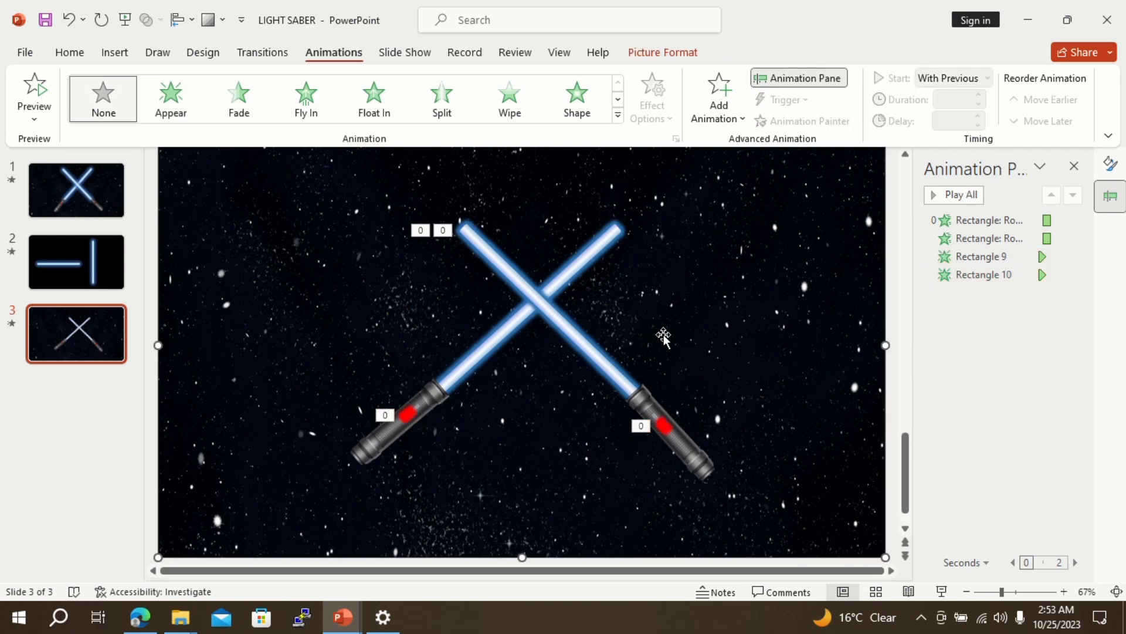
- Start the slide show from the current lightsaber slide
left_click(942, 591)
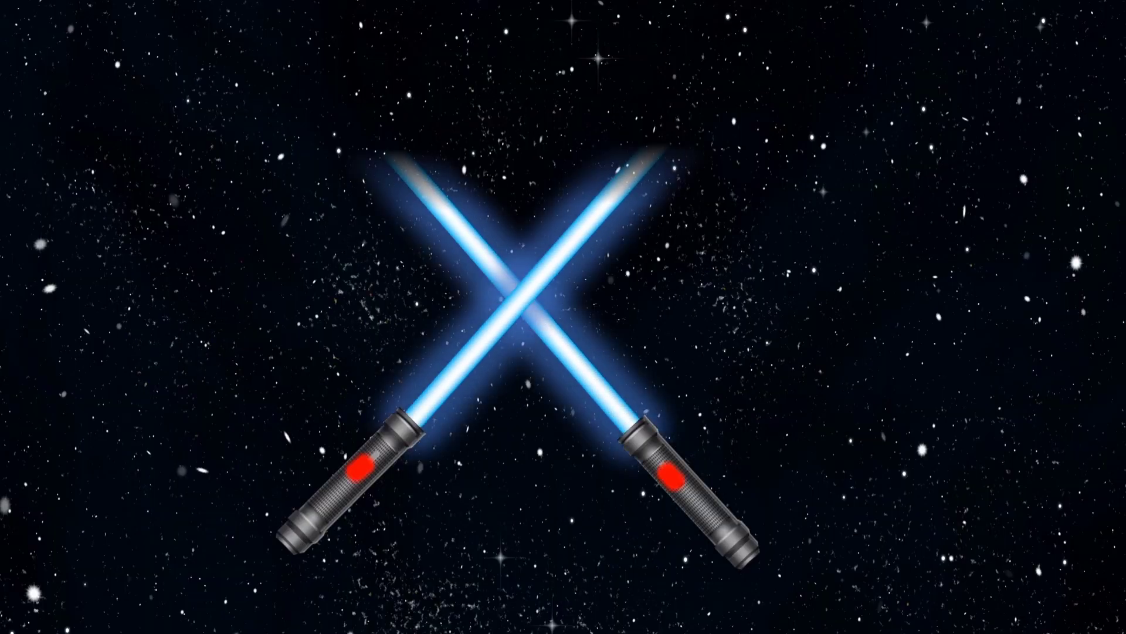